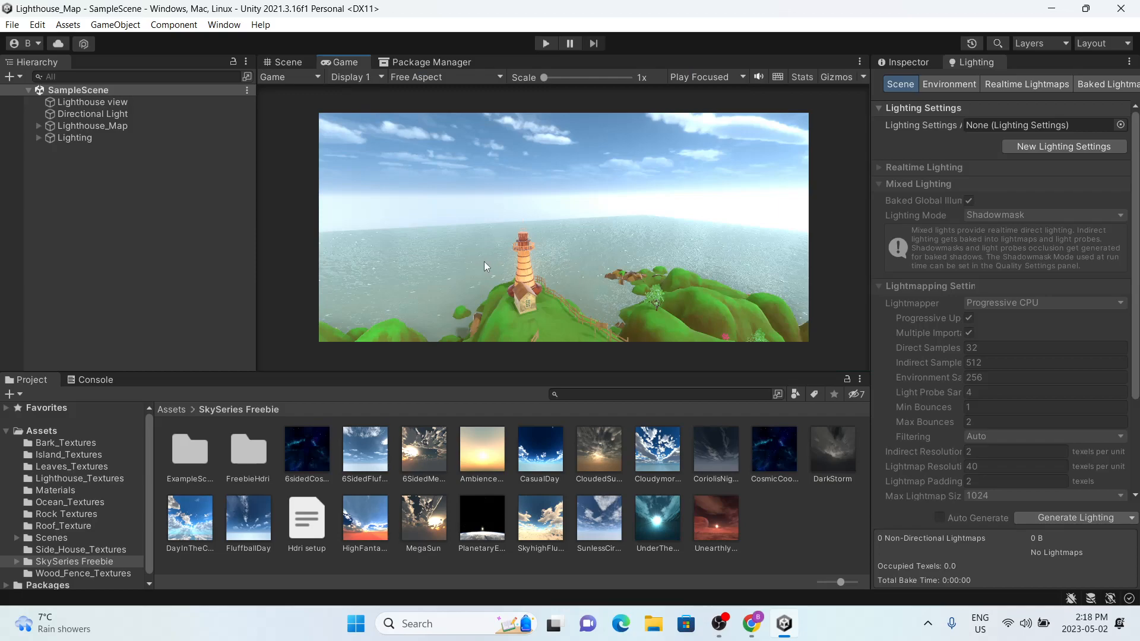
# Step: Switch to the Scene view and look over the island, framing the lighthouse and house up close
pyautogui.click(291, 61)
pyautogui.keyDown('alt'); pyautogui.moveTo(544, 258); pyautogui.dragTo(791, 327); pyautogui.keyUp('alt')
pyautogui.scroll(-10, 779, 313)
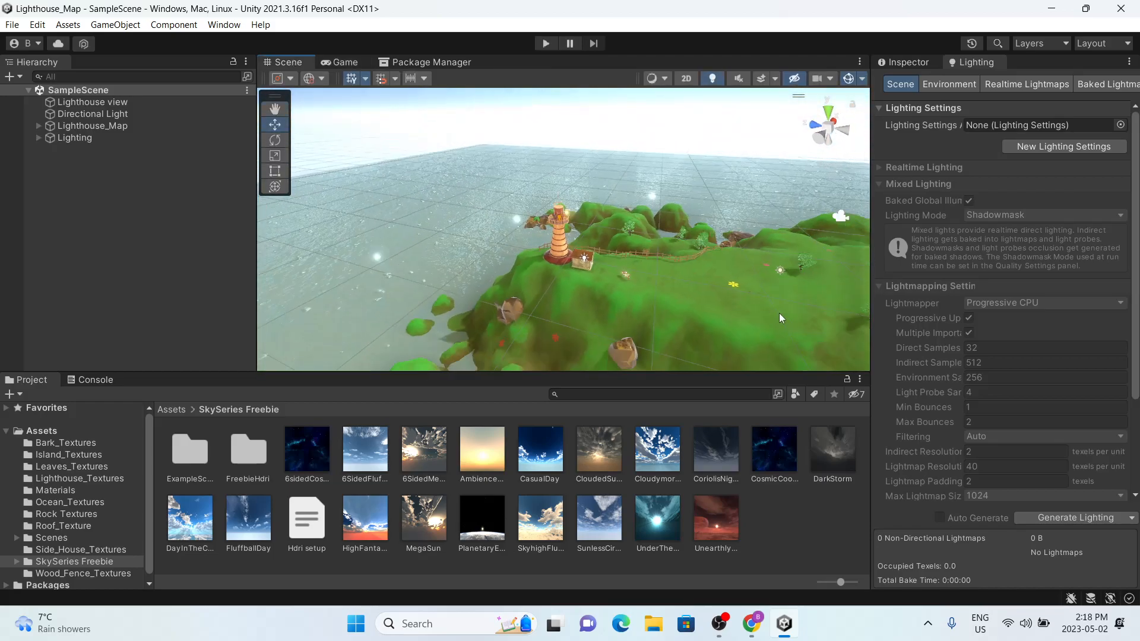
pyautogui.moveTo(635, 253)
pyautogui.keyDown('alt'); pyautogui.mouseDown()
pyautogui.moveTo(521, 242)
pyautogui.moveTo(462, 87)
pyautogui.moveTo(515, 198)
pyautogui.moveTo(629, 265)
pyautogui.mouseUp(); pyautogui.keyUp('alt')
pyautogui.scroll(5, 522, 242)
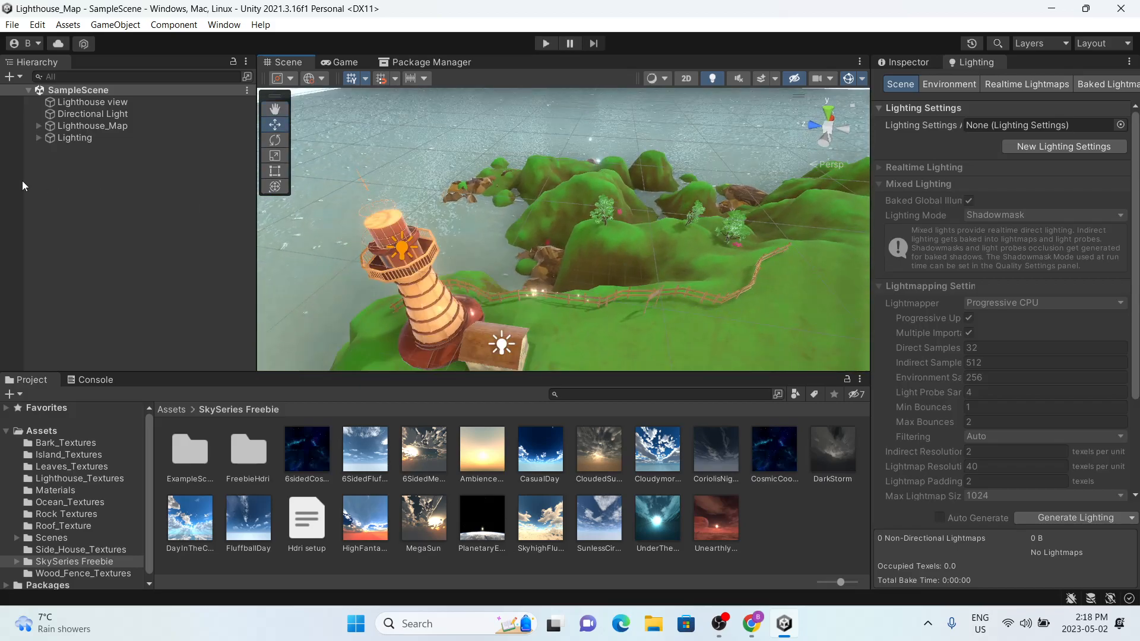
# Step: Expand the Lighting group and examine Point Light (1) at the small house from several angles
pyautogui.click(39, 138)
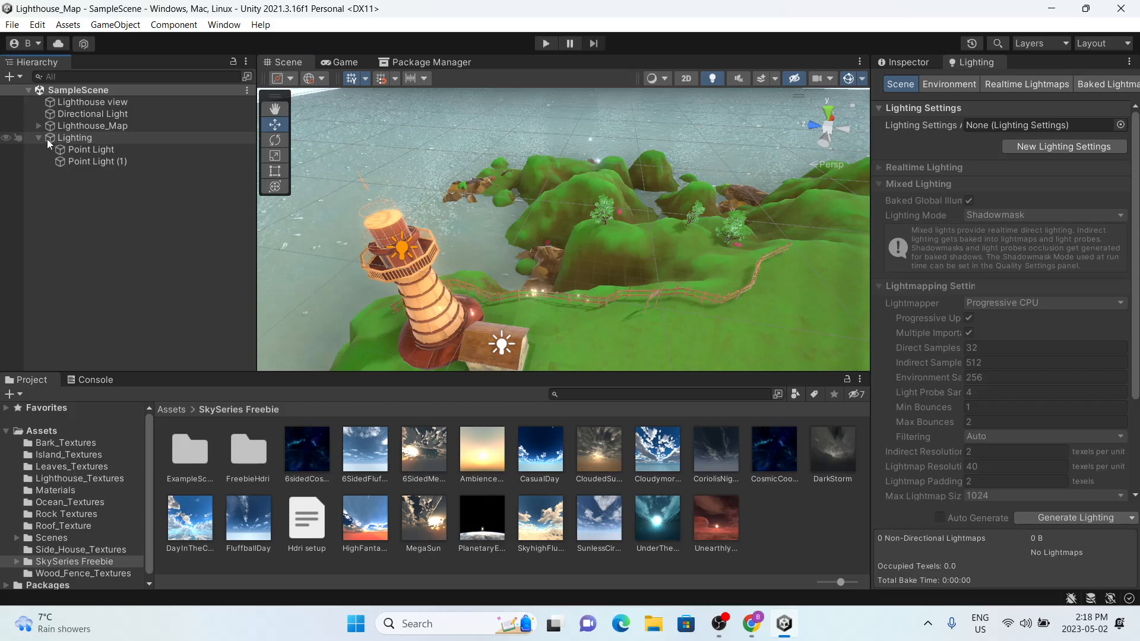
pyautogui.click(73, 138)
pyautogui.rightClick(73, 237)
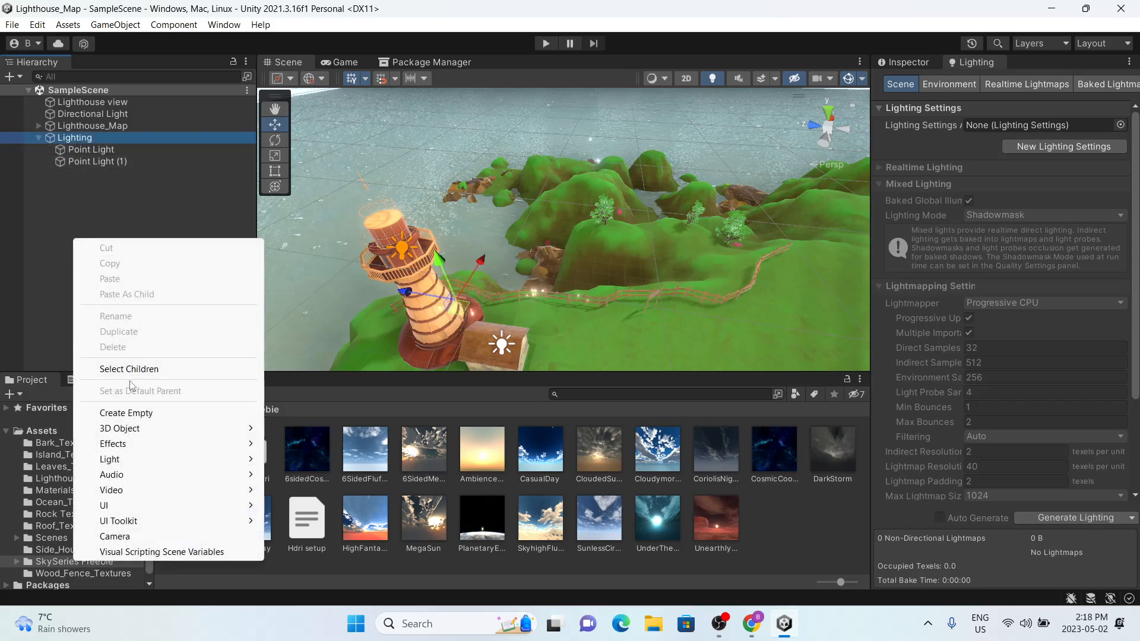
pyautogui.click(77, 207)
pyautogui.click(81, 149)
pyautogui.click(83, 162)
pyautogui.keyDown('alt'); pyautogui.moveTo(496, 327); pyautogui.dragTo(562, 333); pyautogui.keyUp('alt')
pyautogui.keyDown('alt'); pyautogui.moveTo(562, 333); pyautogui.dragTo(605, 311, button='right'); pyautogui.keyUp('alt')
pyautogui.keyDown('alt'); pyautogui.moveTo(606, 311); pyautogui.dragTo(570, 311); pyautogui.keyUp('alt')
pyautogui.keyDown('alt'); pyautogui.moveTo(569, 311); pyautogui.dragTo(612, 324, button='right'); pyautogui.keyUp('alt')
pyautogui.keyDown('alt'); pyautogui.moveTo(611, 325); pyautogui.dragTo(743, 297); pyautogui.keyUp('alt')
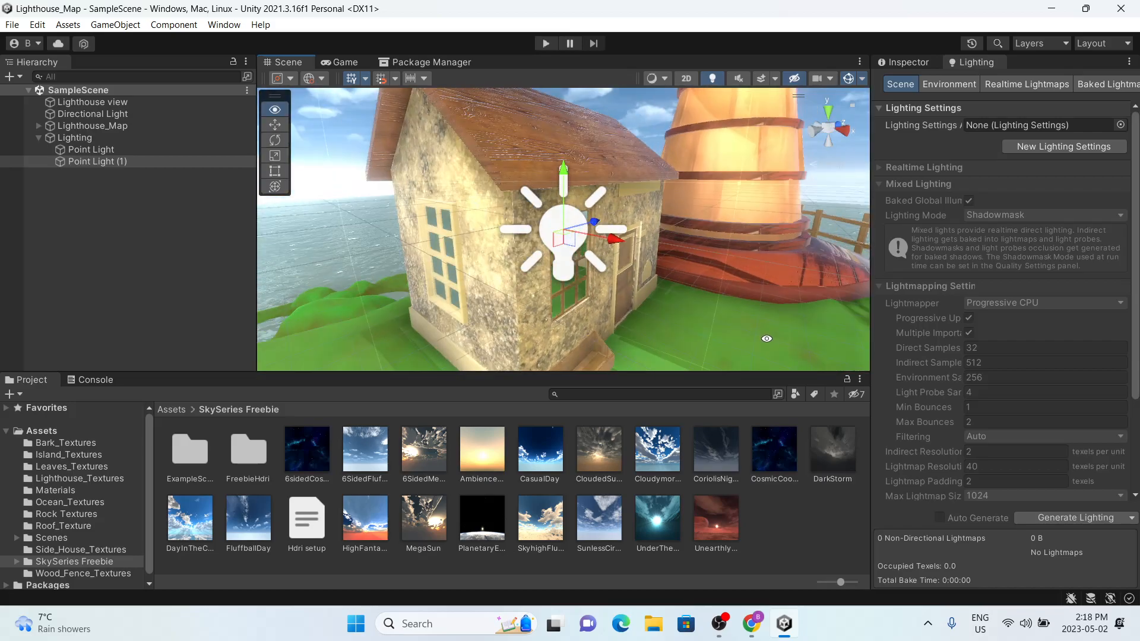
# Step: Frame the Point Light in the lighthouse and show its component properties
pyautogui.click(142, 149)
pyautogui.press('f')
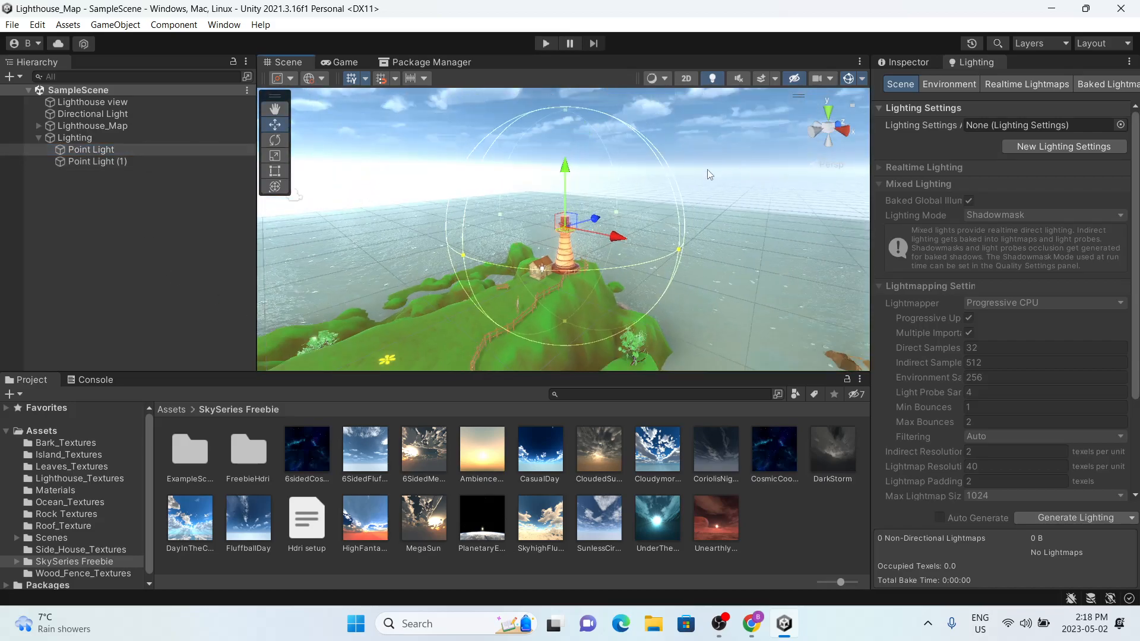
pyautogui.keyDown('alt'); pyautogui.moveTo(318, 189); pyautogui.dragTo(380, 195); pyautogui.keyUp('alt')
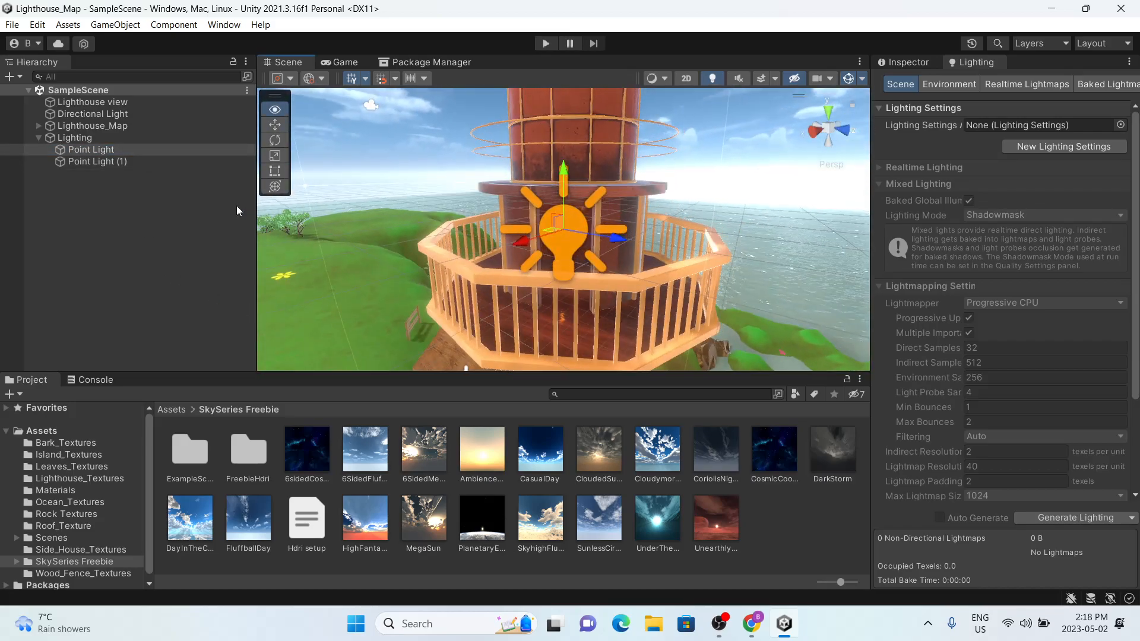
pyautogui.click(904, 62)
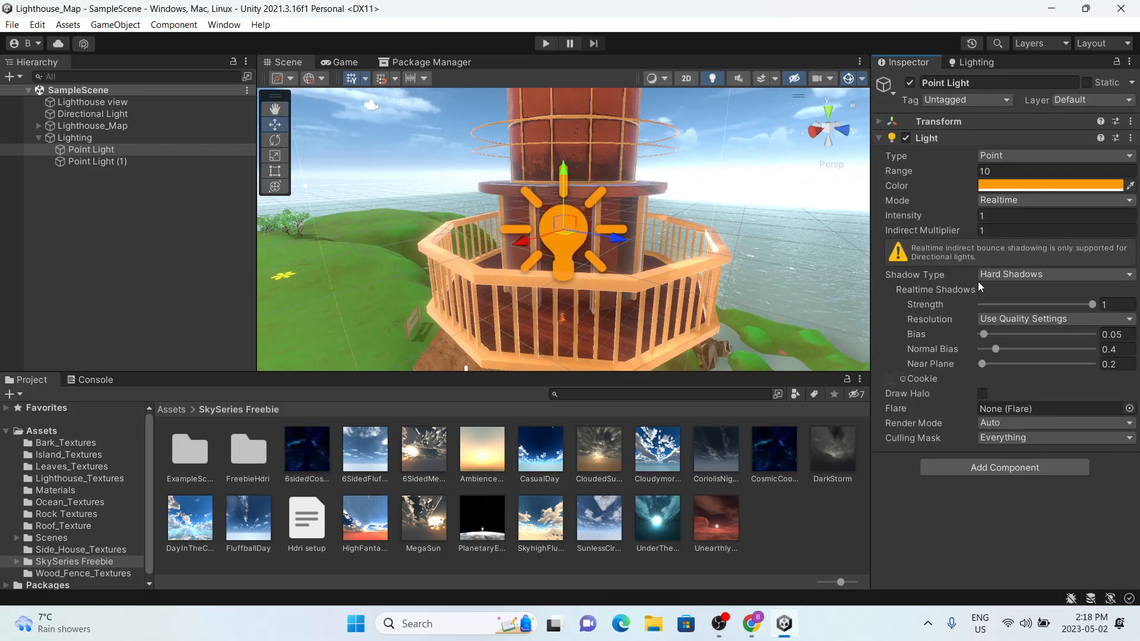
# Step: Set the lighthouse Point Light to No Shadows with an intensity of 10
pyautogui.click(1000, 275)
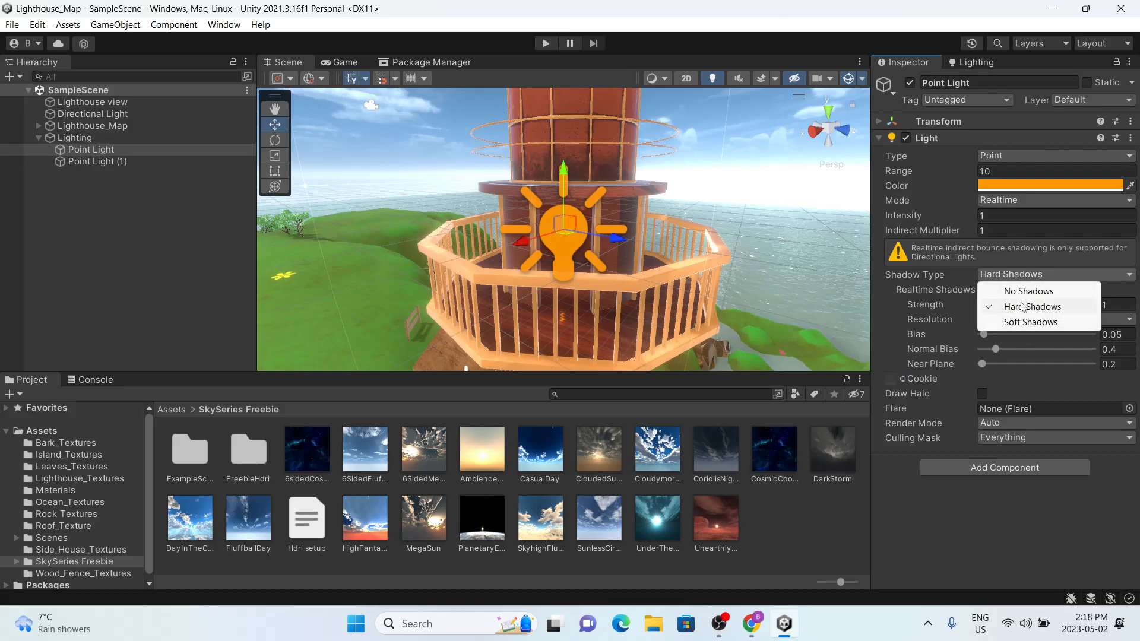
pyautogui.click(1015, 293)
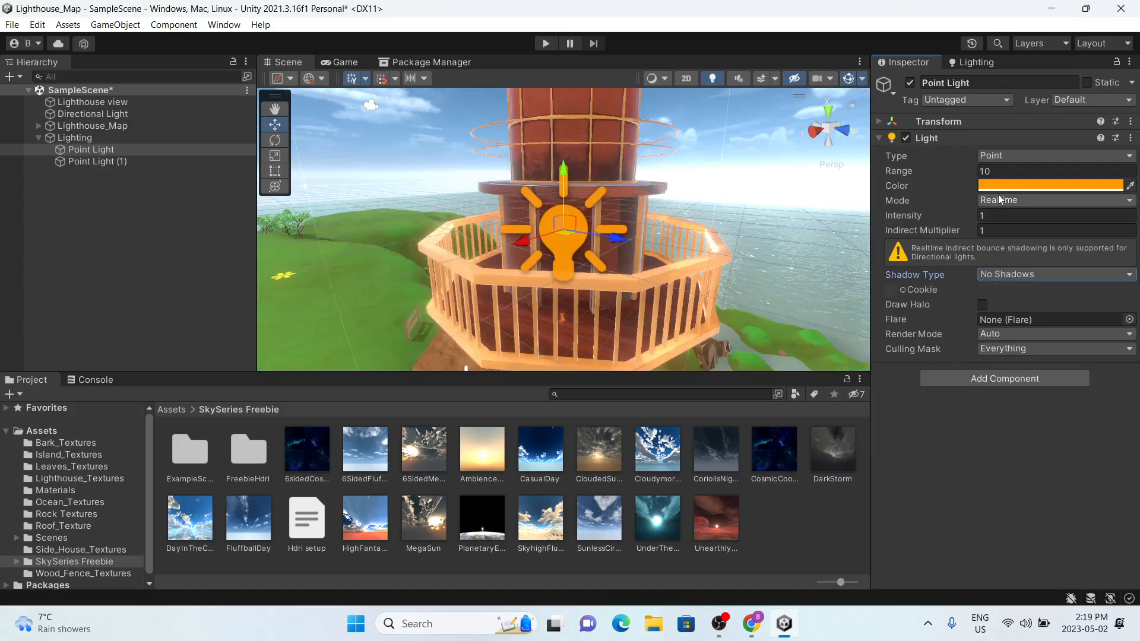
pyautogui.click(1007, 217)
pyautogui.write('0')
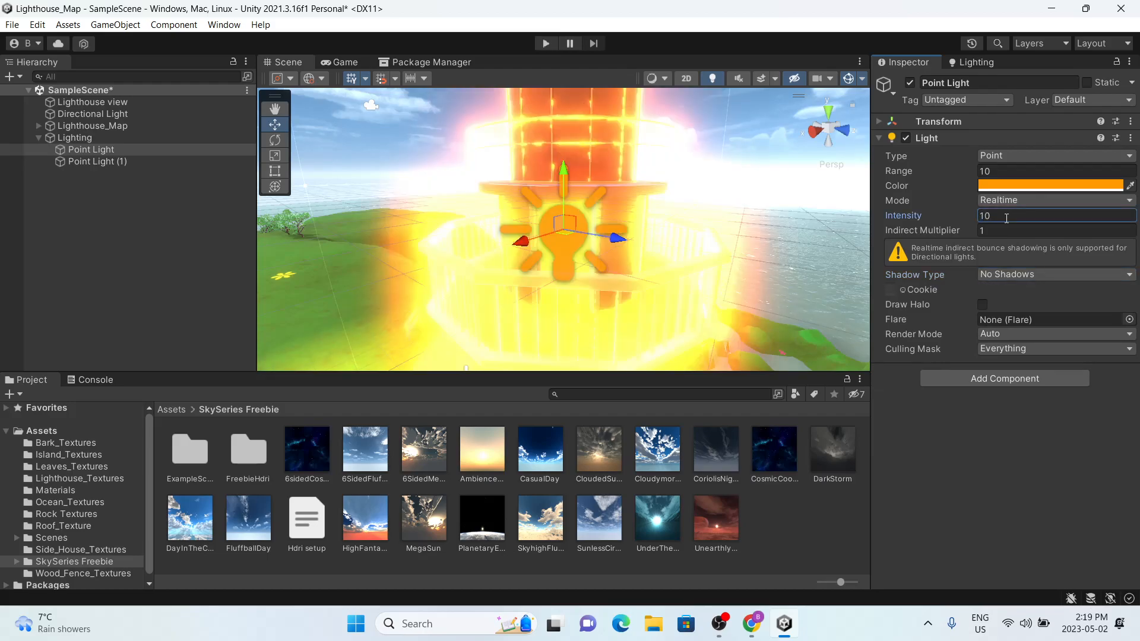
# Step: Try Hard Shadows and Soft Shadows as the lighthouse Point Light's shadow type
pyautogui.click(1007, 274)
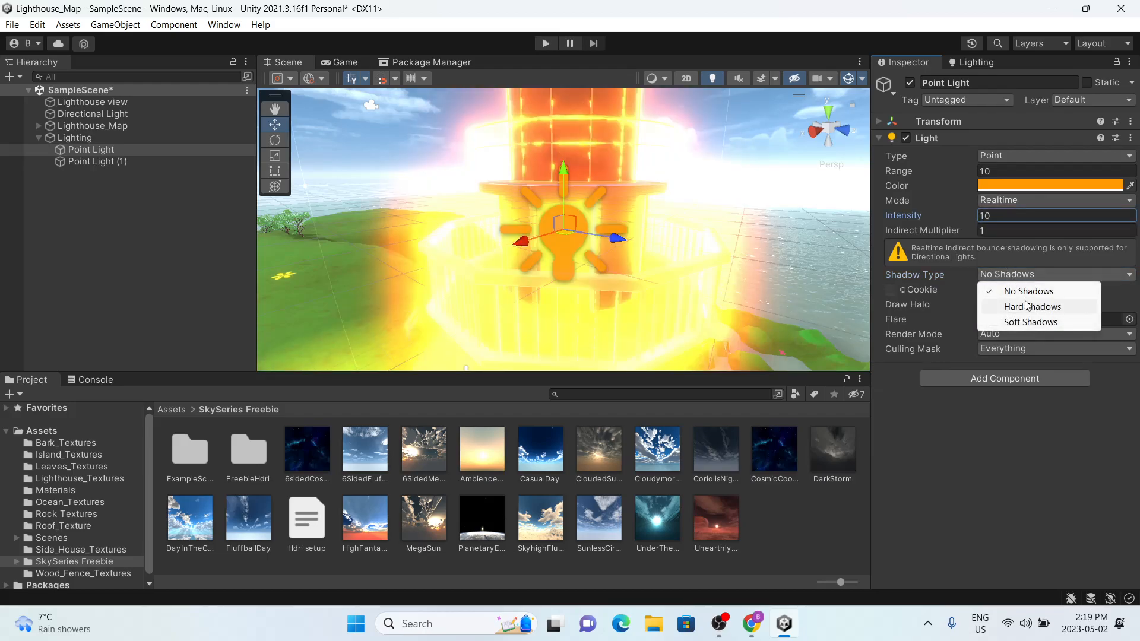
pyautogui.click(1025, 301)
pyautogui.click(1028, 277)
pyautogui.click(1031, 322)
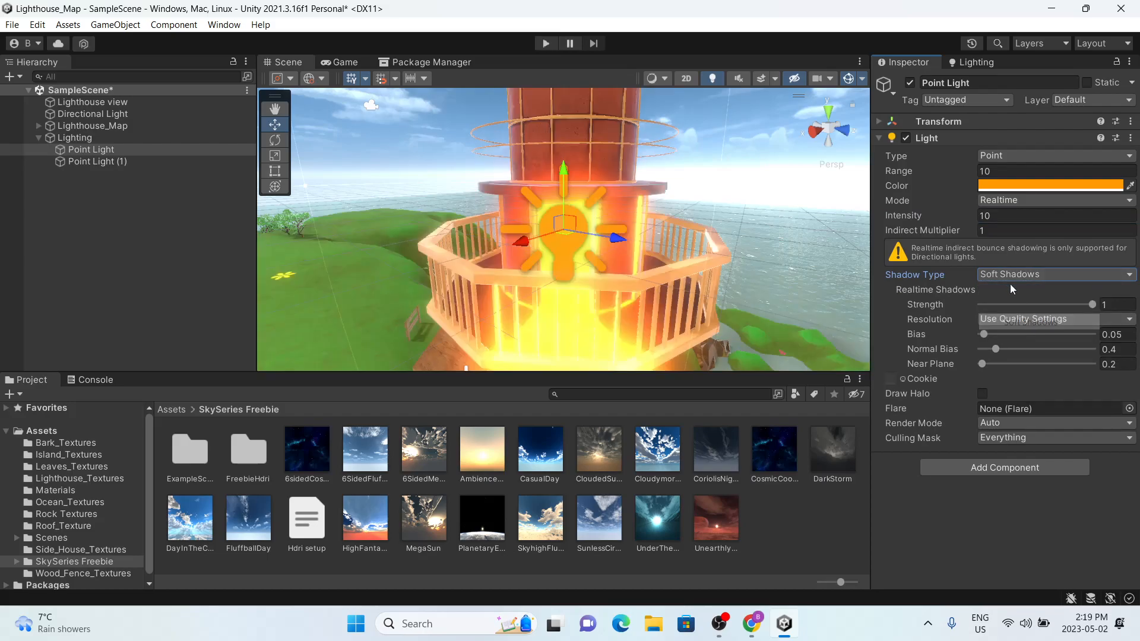
# Step: Set the lighthouse Point Light's shadow type to Hard Shadows and its intensity to 1
pyautogui.click(1008, 275)
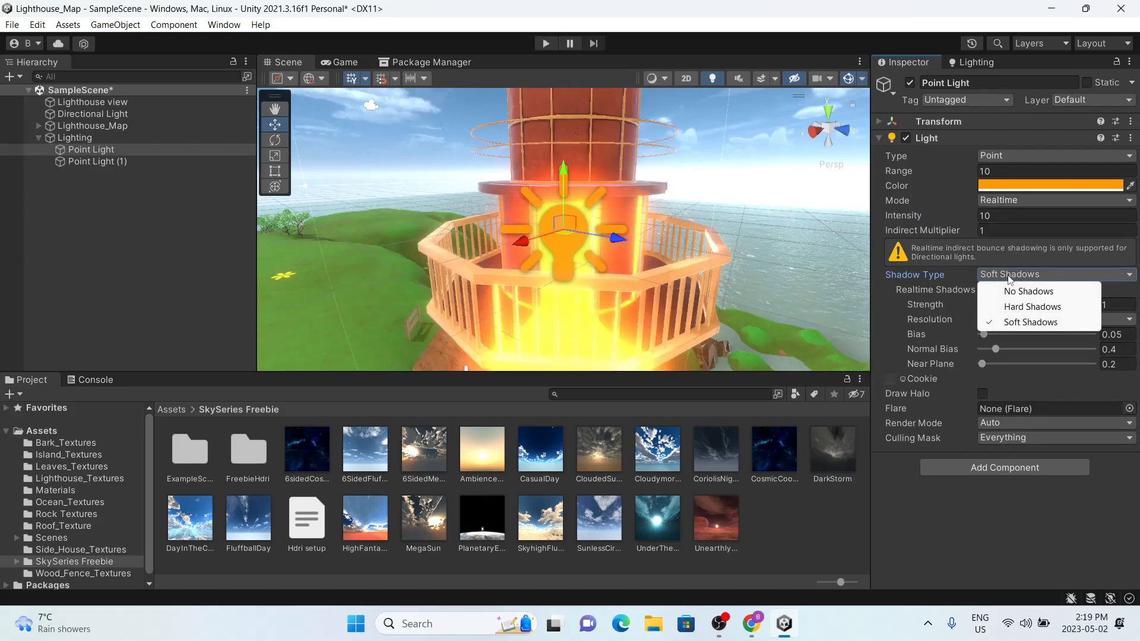
pyautogui.click(1018, 307)
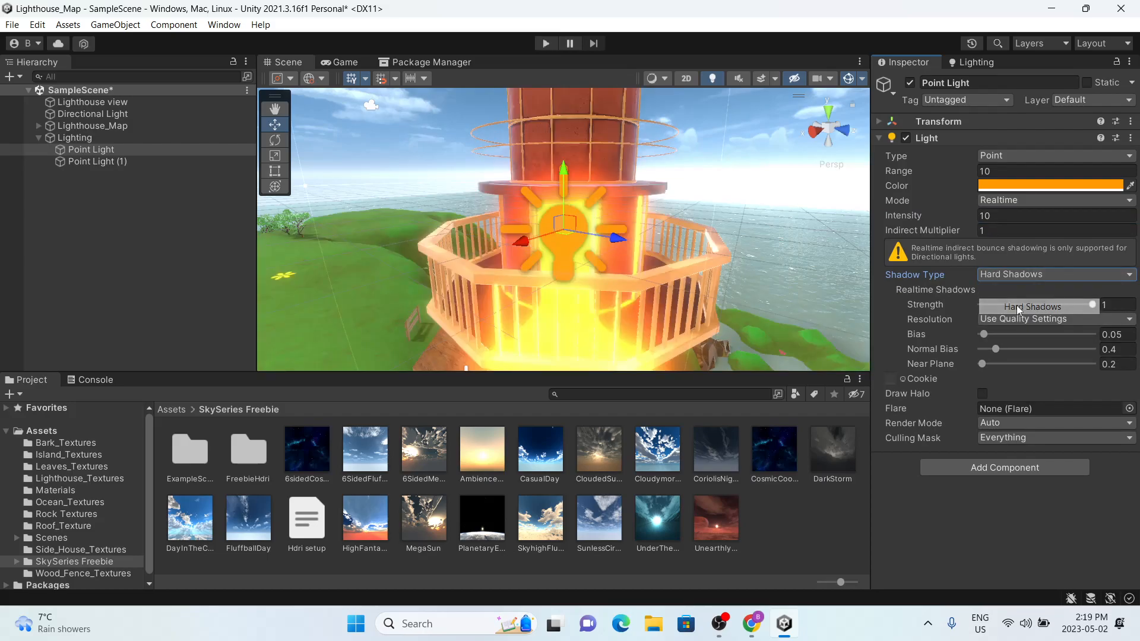
pyautogui.click(1018, 214)
pyautogui.write('1')
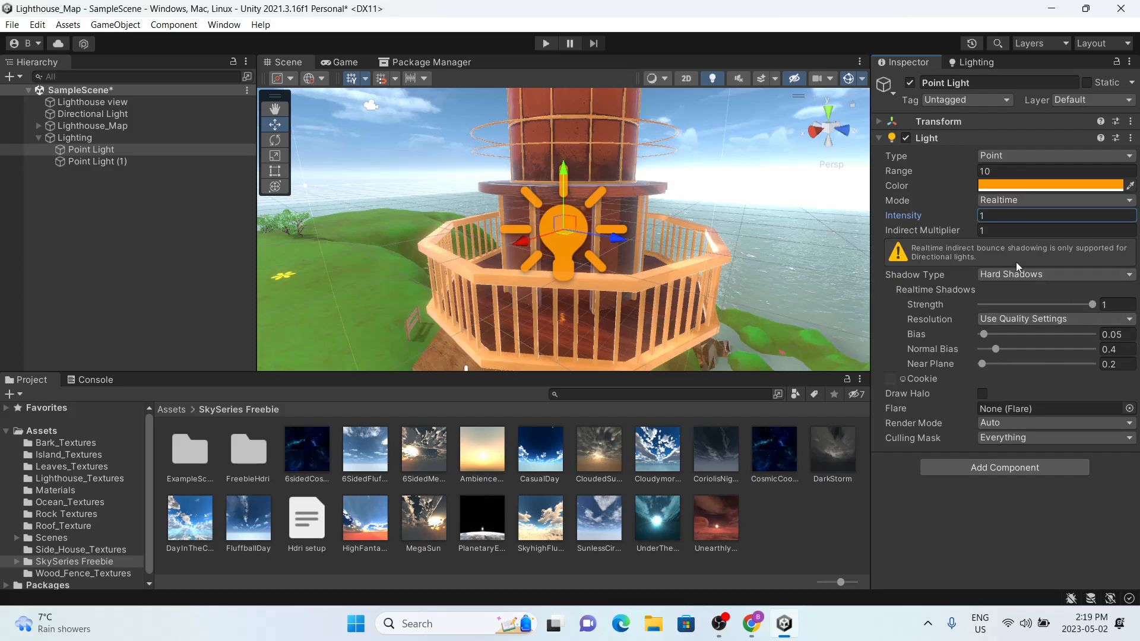
# Step: Deselect the light, collapse the Lighting group and examine the lighthouse and house from several angles
pyautogui.keyDown('alt'); pyautogui.moveTo(461, 266); pyautogui.dragTo(675, 237); pyautogui.keyUp('alt')
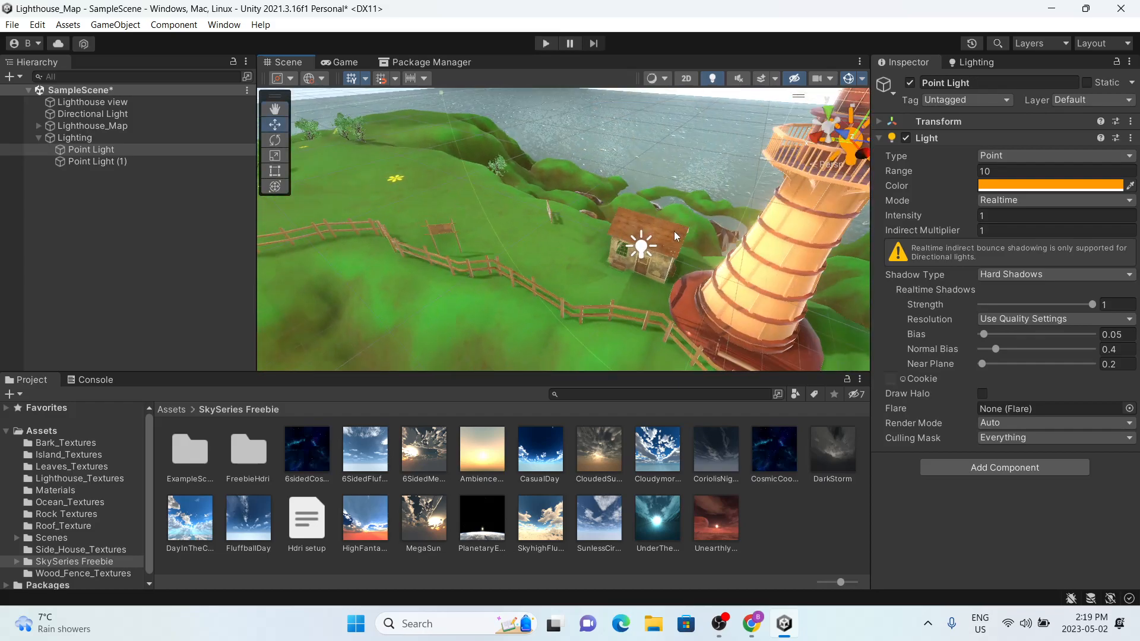
pyautogui.scroll(-5, 674, 232)
pyautogui.click(71, 206)
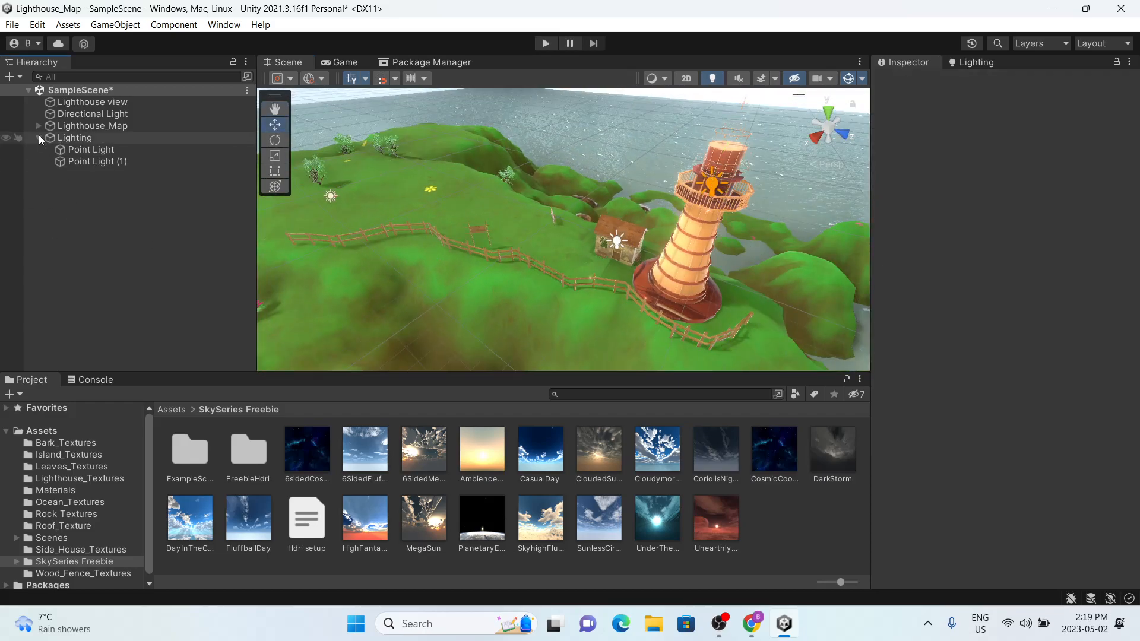
pyautogui.click(40, 138)
pyautogui.scroll(-3, 531, 234)
pyautogui.keyDown('alt'); pyautogui.moveTo(523, 229); pyautogui.dragTo(632, 238); pyautogui.keyUp('alt')
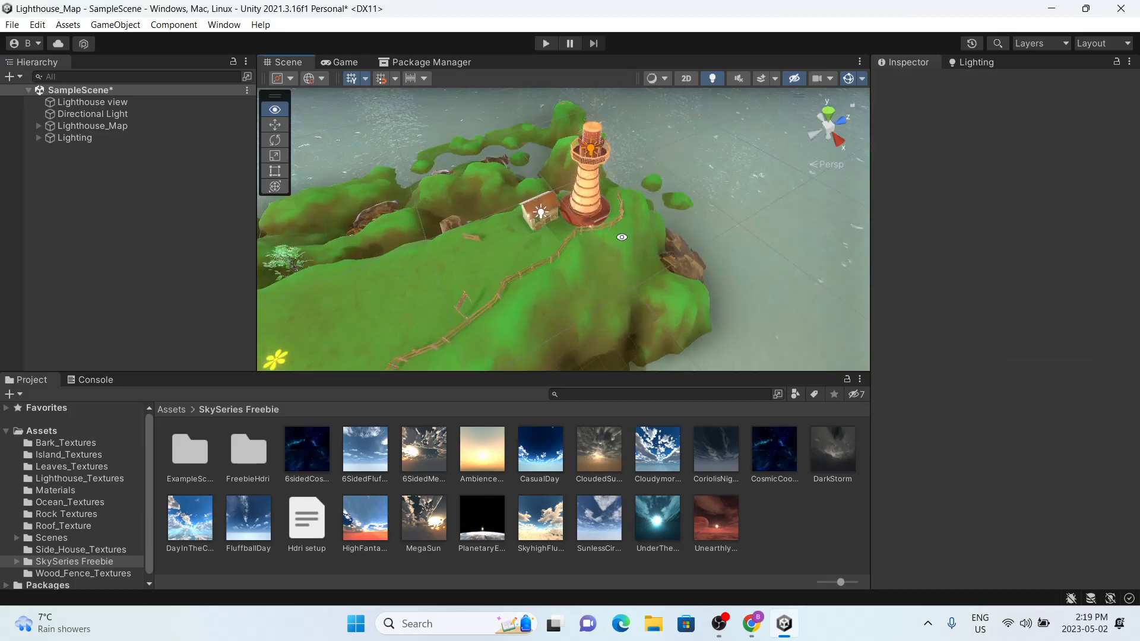
pyautogui.moveTo(585, 256); pyautogui.dragTo(579, 287, button='middle')
pyautogui.scroll(3, 578, 287)
pyautogui.keyDown('alt'); pyautogui.moveTo(627, 282); pyautogui.dragTo(552, 234); pyautogui.keyUp('alt')
pyautogui.moveTo(635, 272); pyautogui.dragTo(604, 254, button='middle')
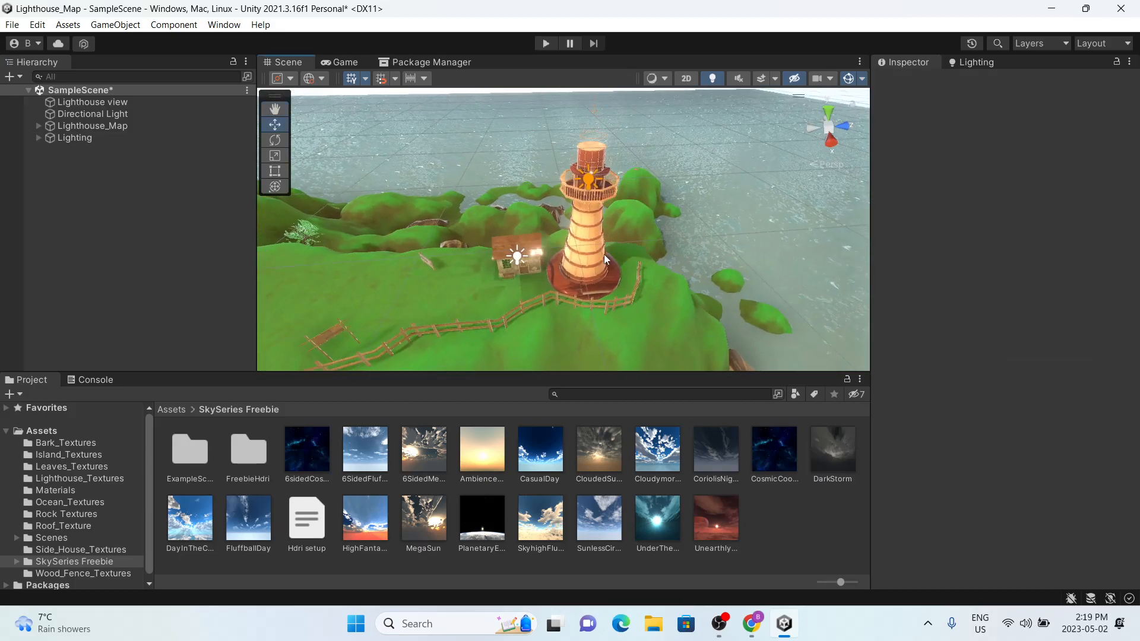
pyautogui.scroll(4, 604, 254)
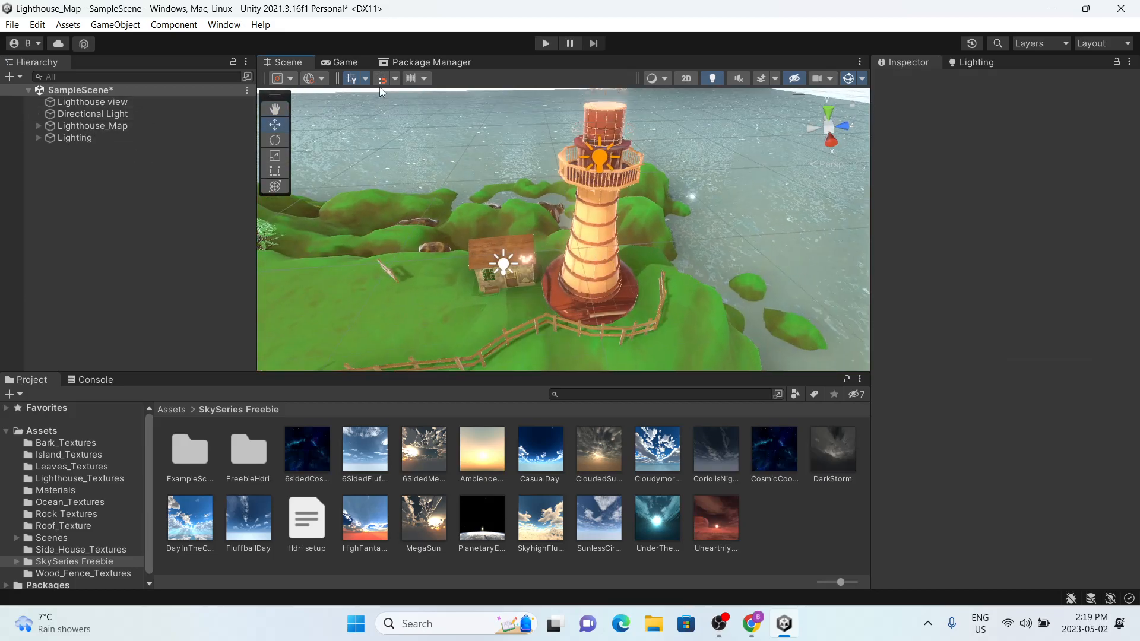
# Step: Show the Unity Registry packages in the Package Manager
pyautogui.click(401, 63)
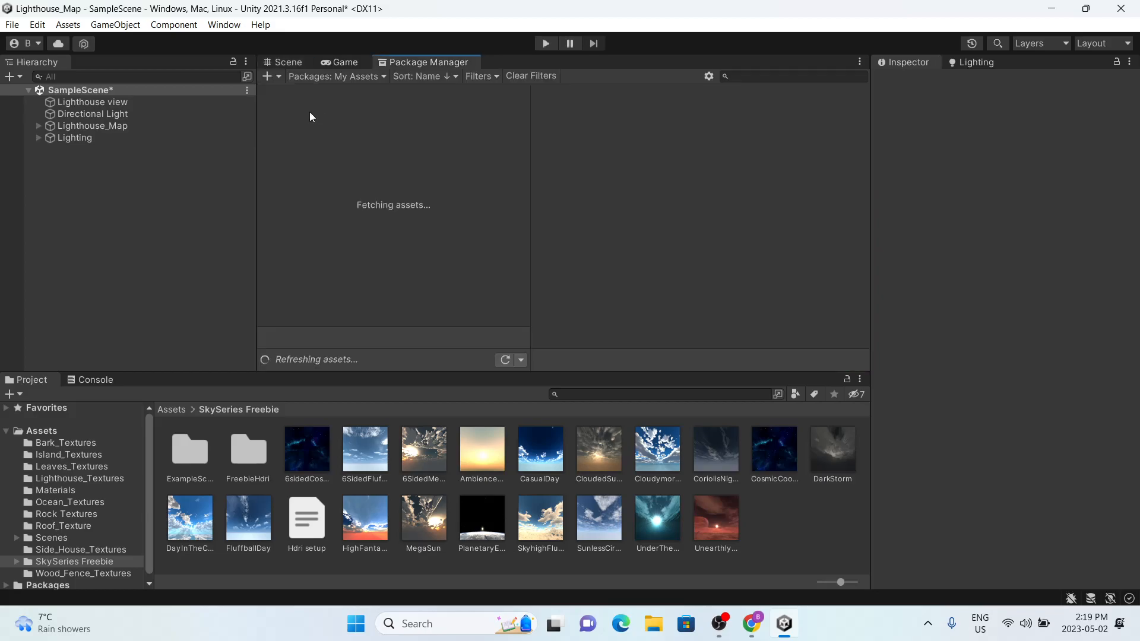
pyautogui.click(319, 77)
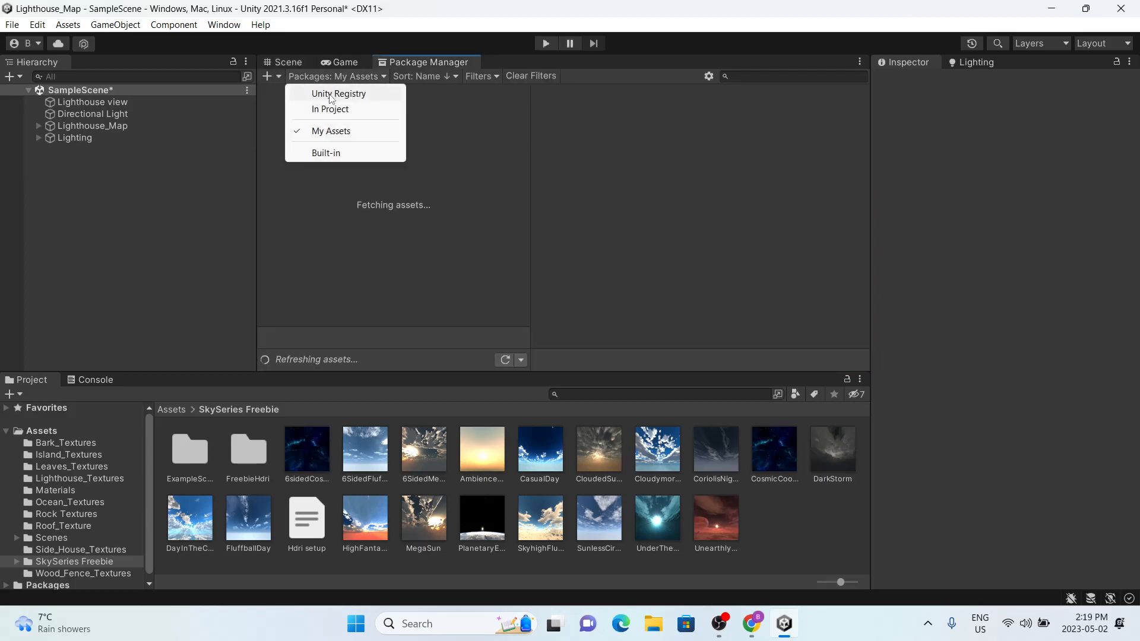
pyautogui.click(224, 24)
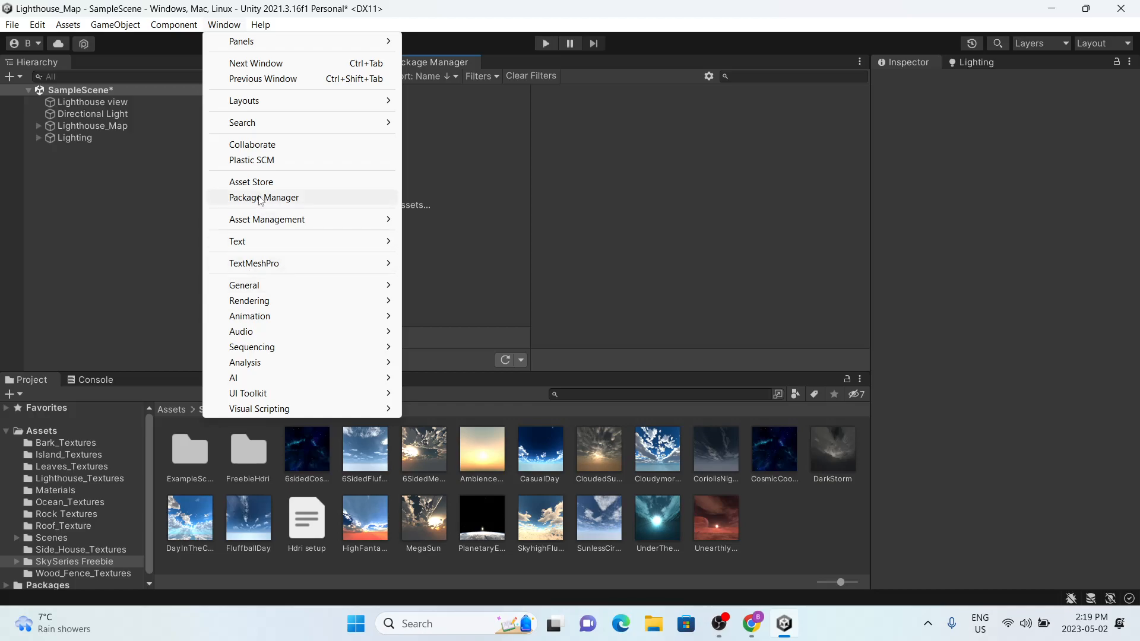
pyautogui.click(435, 184)
pyautogui.click(316, 77)
pyautogui.click(335, 90)
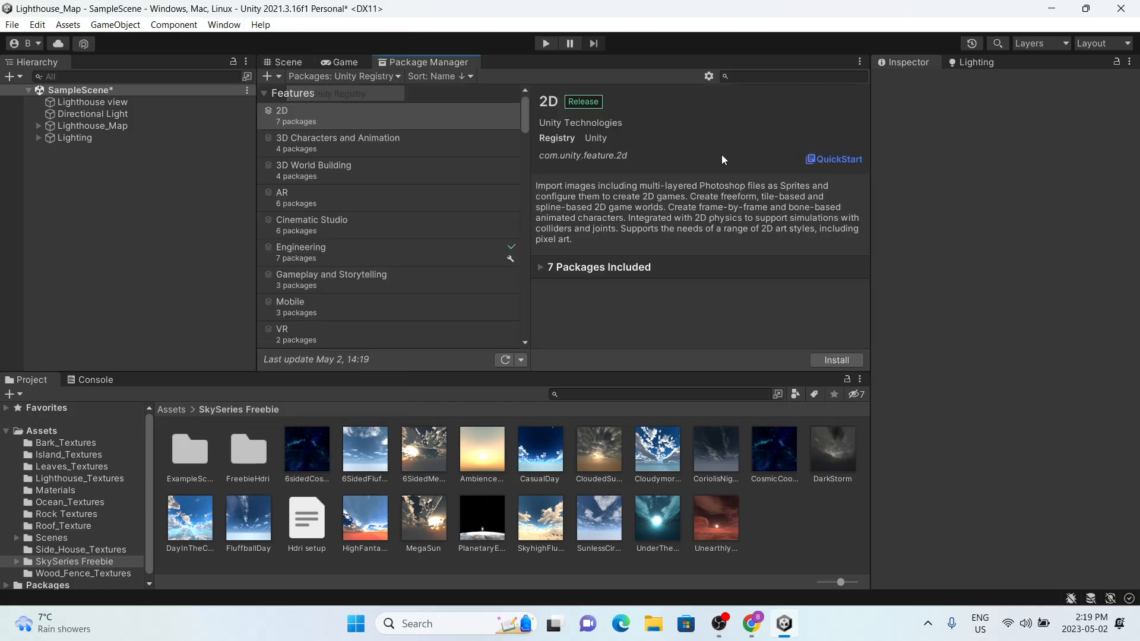
# Step: Search the registry packages for "postpro", clear the search and return to the Scene view
pyautogui.click(747, 78)
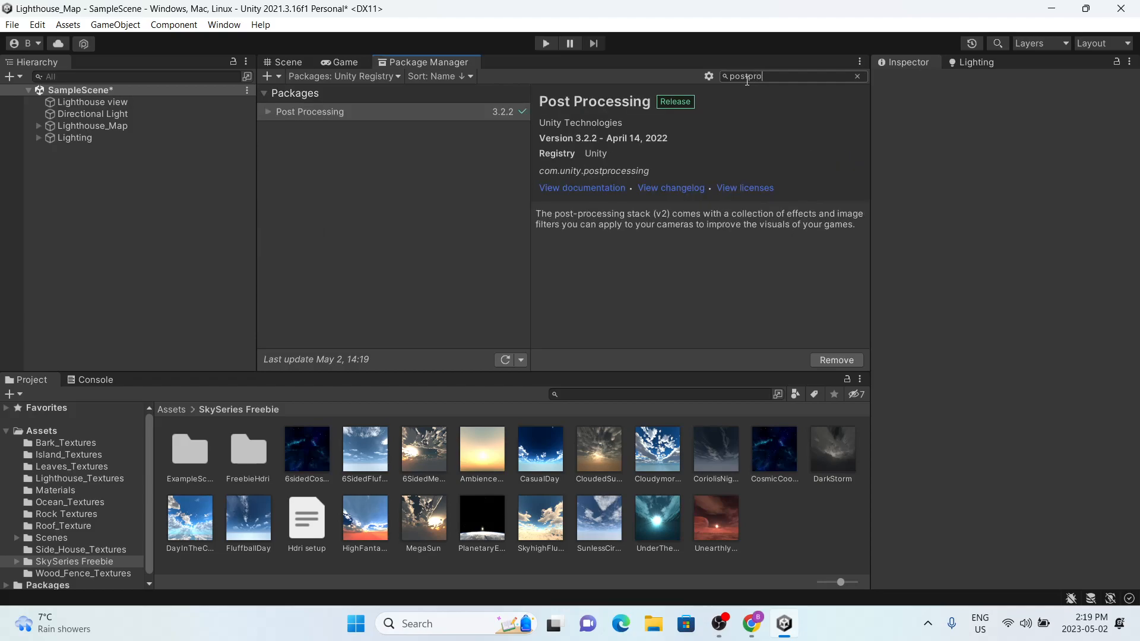
pyautogui.press('BackSpace')
pyautogui.press('BackSpace')
pyautogui.press('BackSpace')
pyautogui.press('BackSpace')
pyautogui.press('BackSpace')
pyautogui.press('BackSpace')
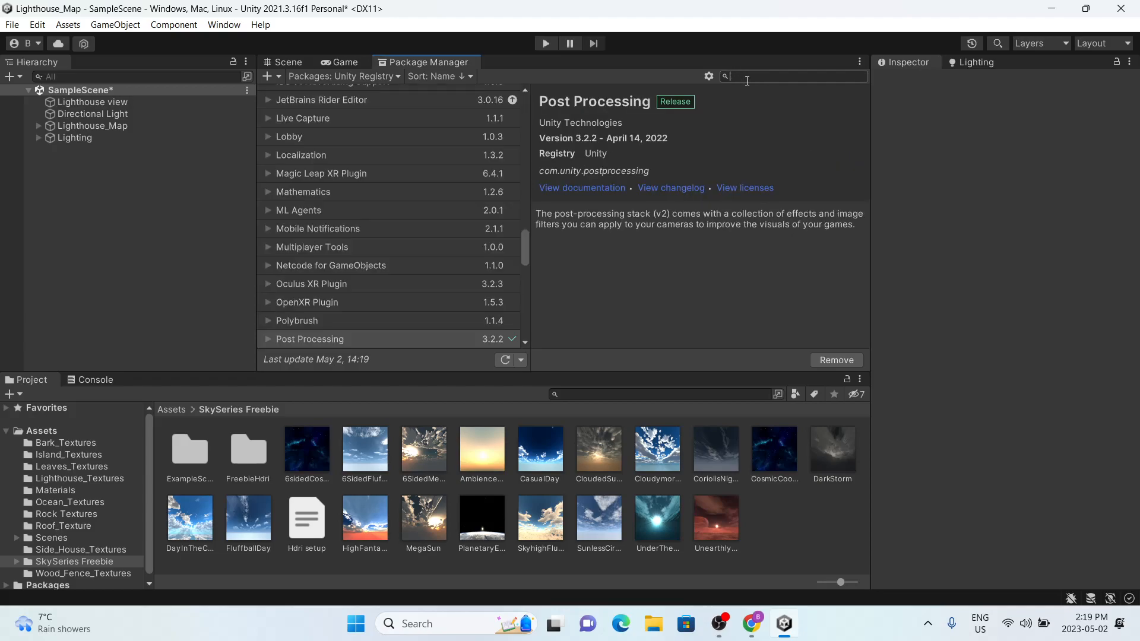
pyautogui.click(57, 193)
pyautogui.click(289, 62)
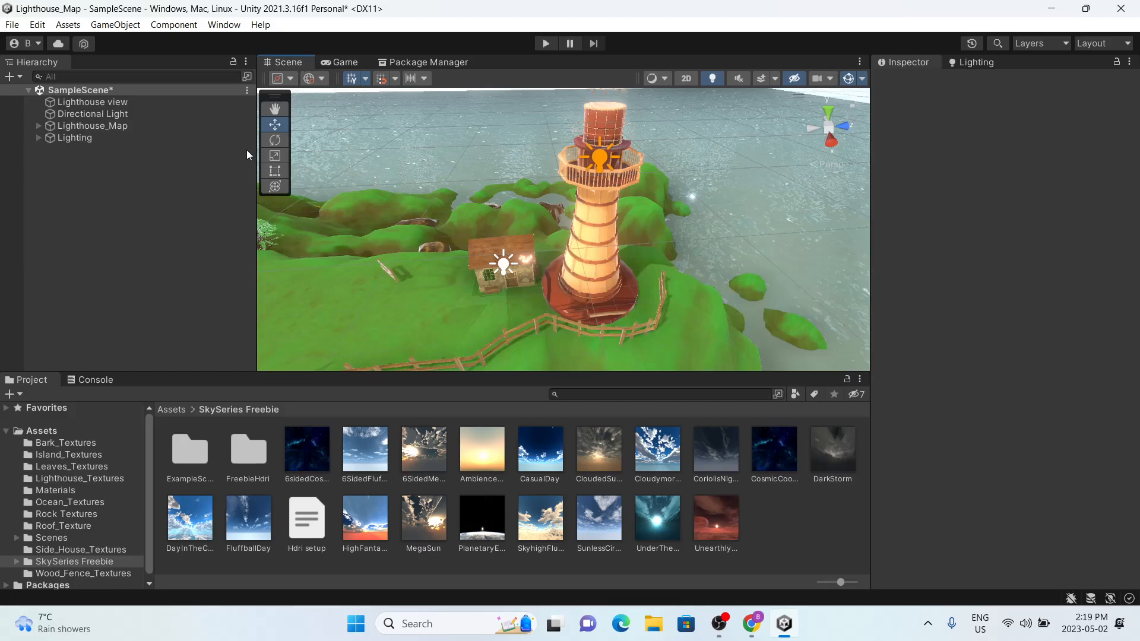
# Step: Select and frame the Lighthouse view camera and open the project's layer definitions from its layer options
pyautogui.click(65, 106)
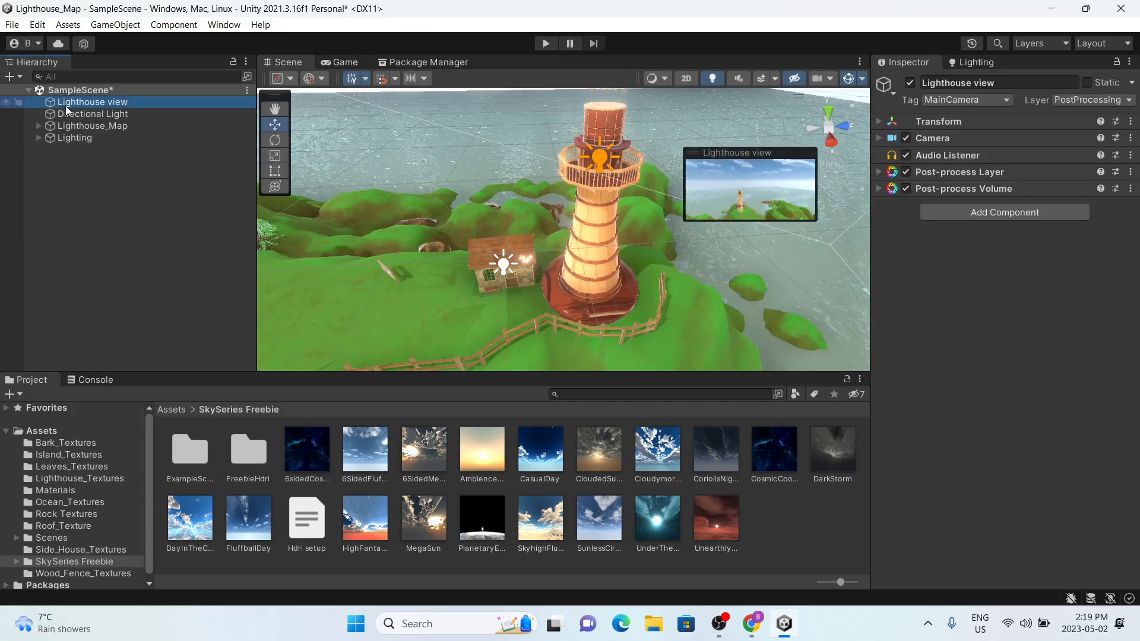
pyautogui.keyDown('alt'); pyautogui.moveTo(696, 311); pyautogui.dragTo(627, 293); pyautogui.keyUp('alt')
pyautogui.press('f')
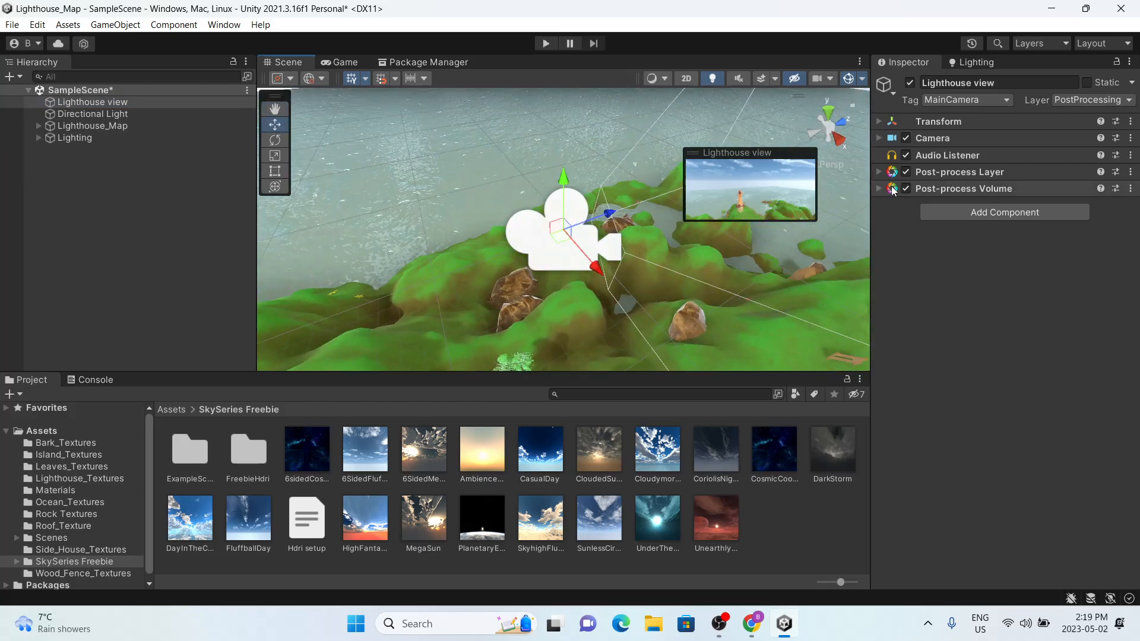
pyautogui.click(1103, 100)
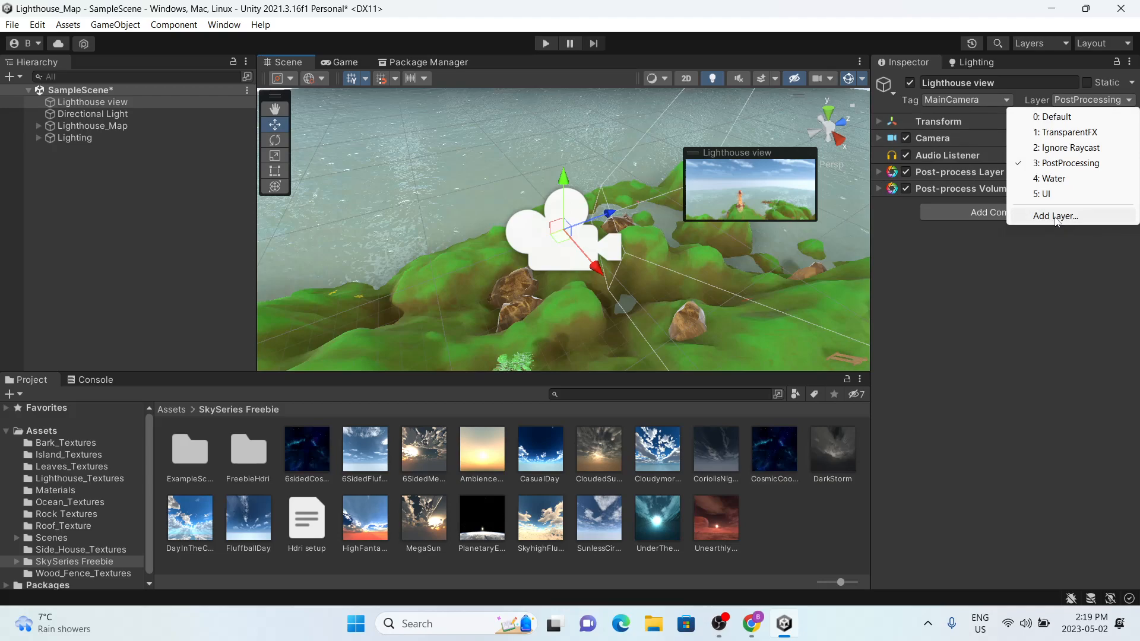
pyautogui.click(1056, 217)
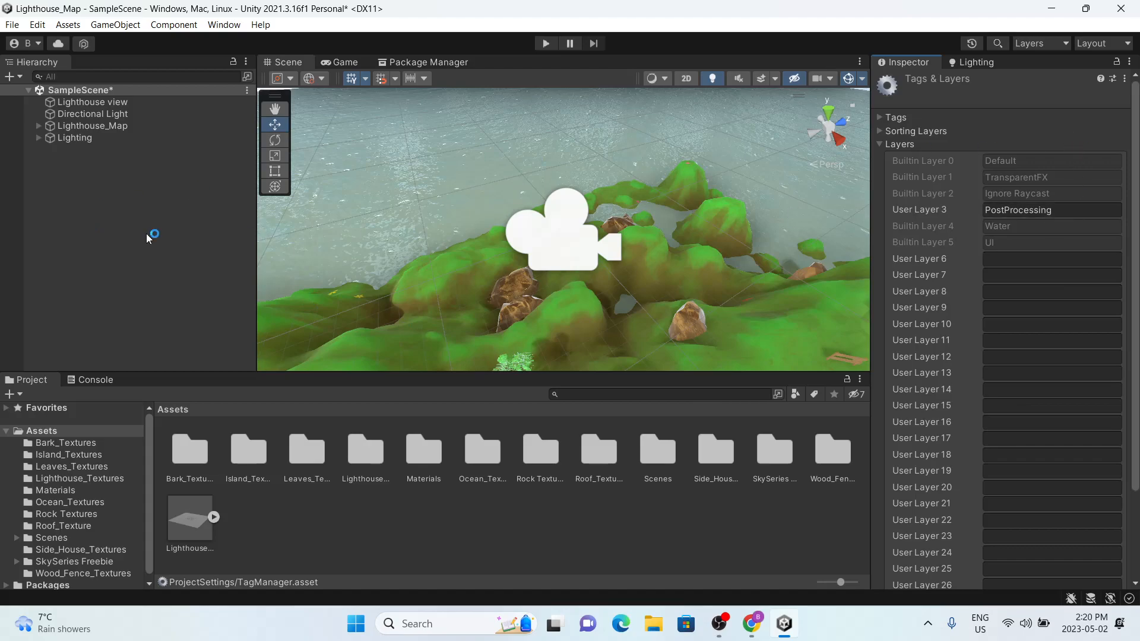
# Step: Reselect the Lighthouse view camera and review its Post-process Layer settings, collapsing the component when finished
pyautogui.click(133, 104)
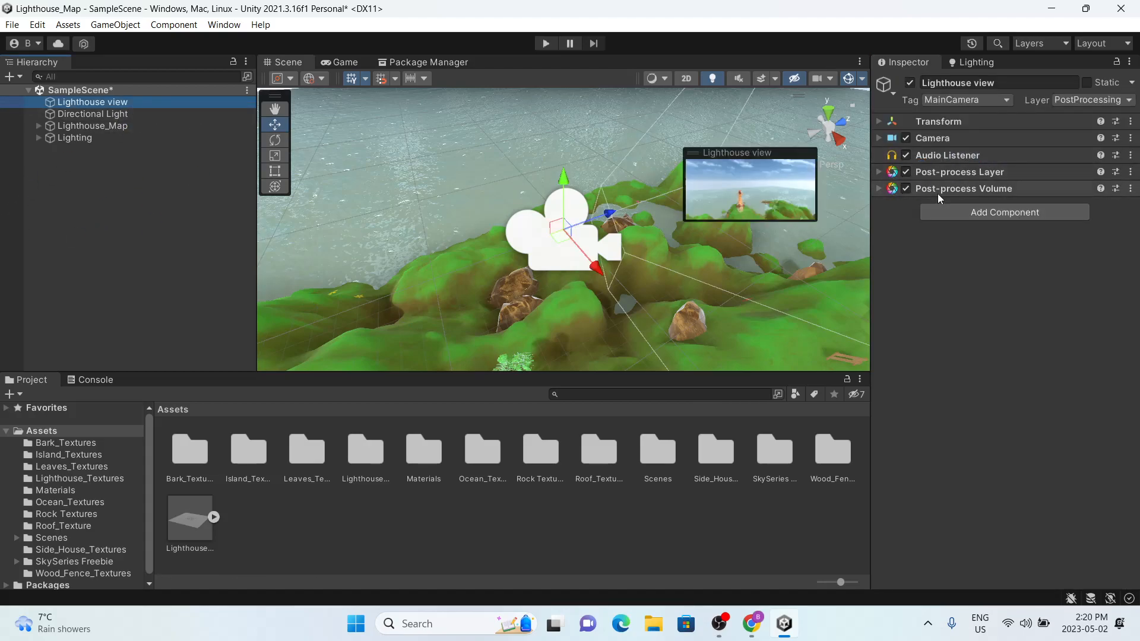
pyautogui.click(877, 171)
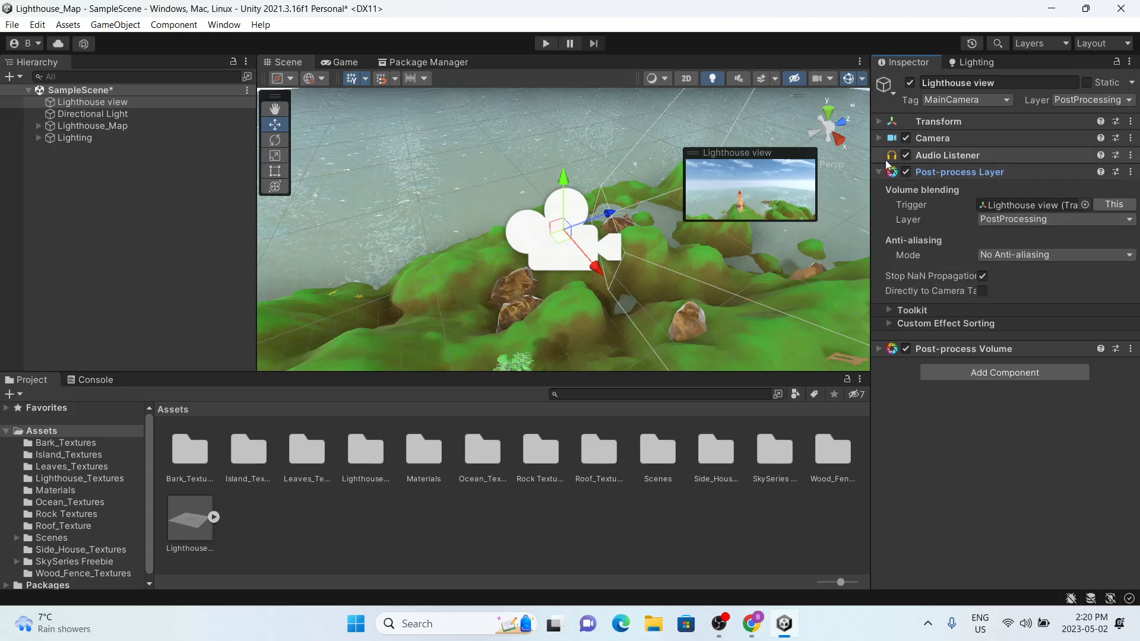
pyautogui.click(1046, 171)
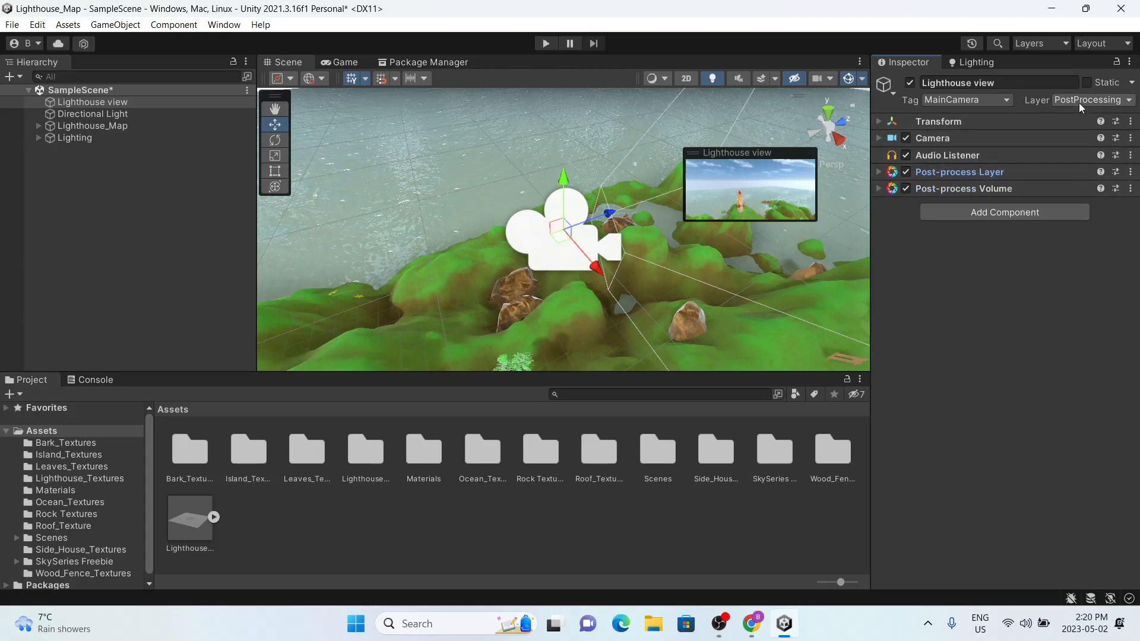
# Step: Expand the Post-process Volume component to review its settings and overrides, and look at its option for adding effects
pyautogui.click(879, 190)
pyautogui.scroll(-1, 622, 257)
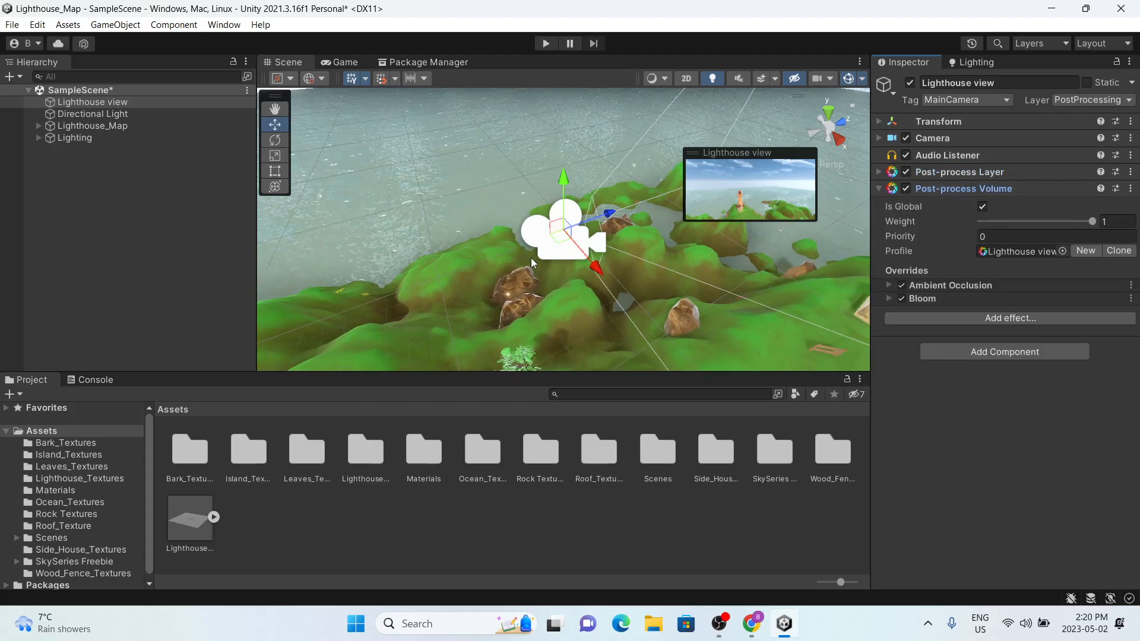
pyautogui.moveTo(623, 257); pyautogui.dragTo(593, 255, button='middle')
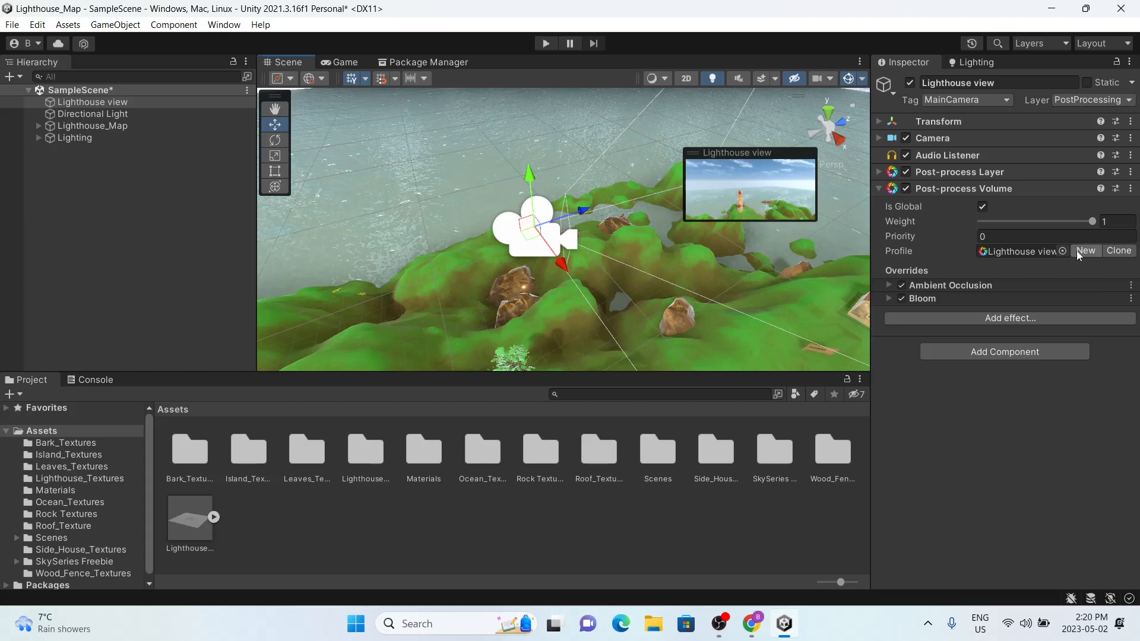
pyautogui.click(989, 320)
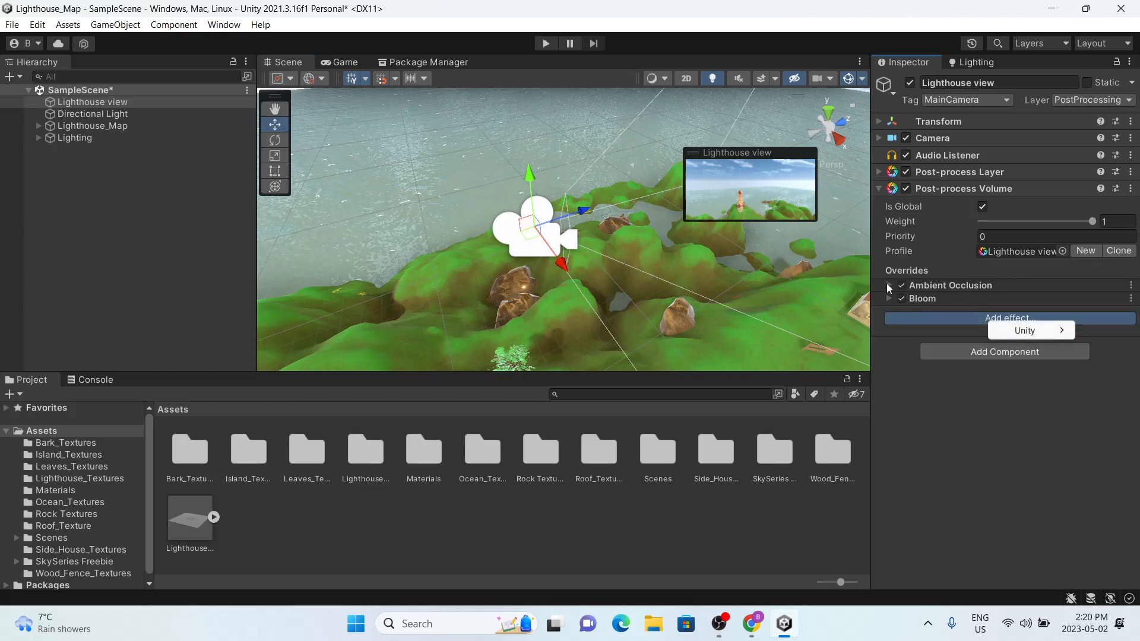
pyautogui.click(666, 279)
pyautogui.keyDown('alt'); pyautogui.moveTo(666, 279); pyautogui.dragTo(728, 228); pyautogui.keyUp('alt')
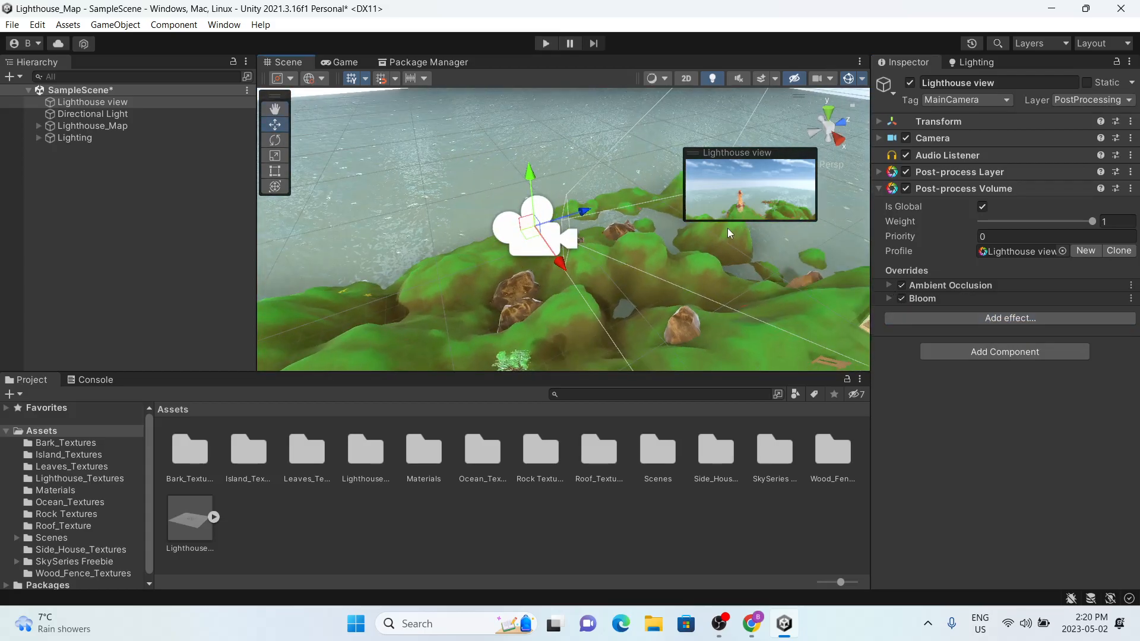
# Step: Switch to the Game view and expand the Ambient Occlusion override to show its settings
pyautogui.click(887, 285)
pyautogui.click(887, 285)
pyautogui.click(349, 63)
pyautogui.click(892, 284)
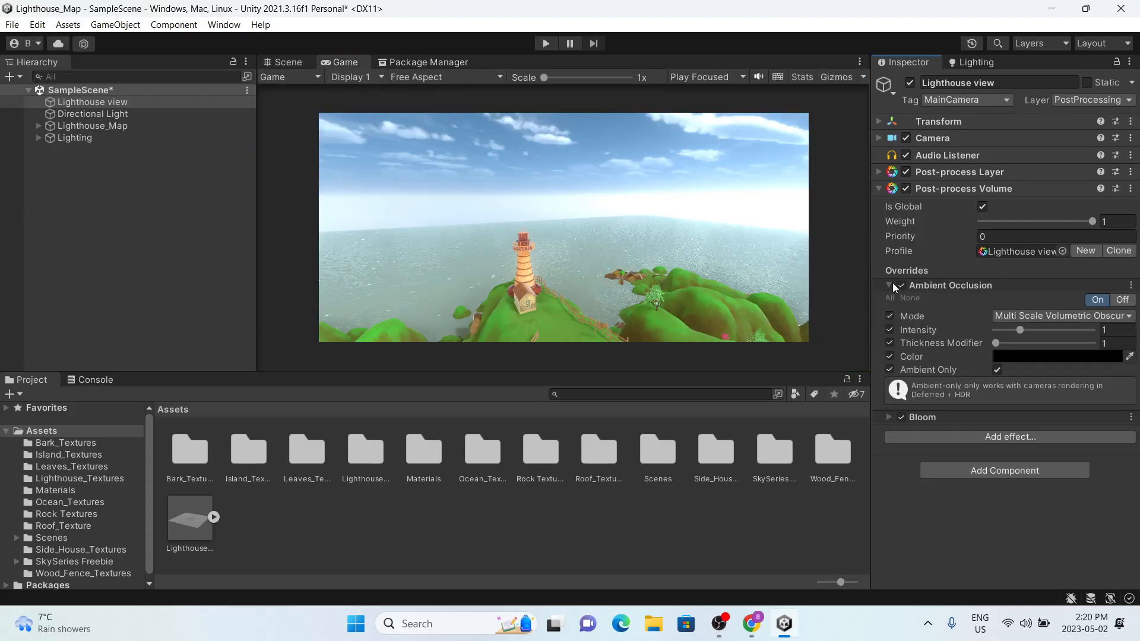
# Step: Try an Ambient Occlusion intensity of 0, undo the change and collapse the override
pyautogui.moveTo(1020, 334); pyautogui.dragTo(937, 313)
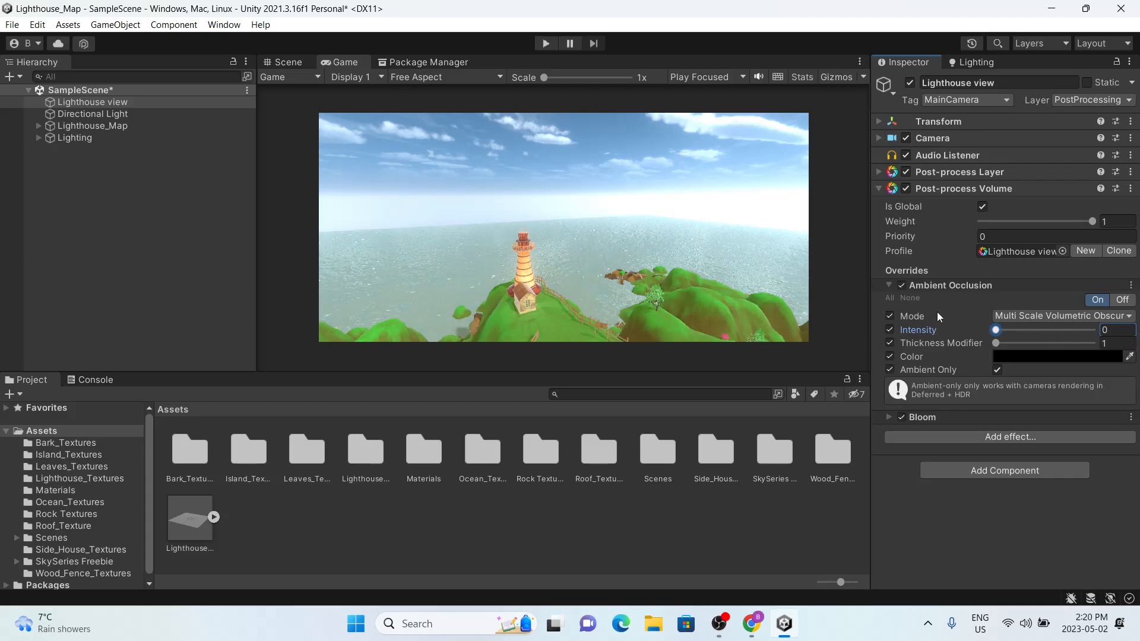
pyautogui.hotkey('ctrl', 'z')
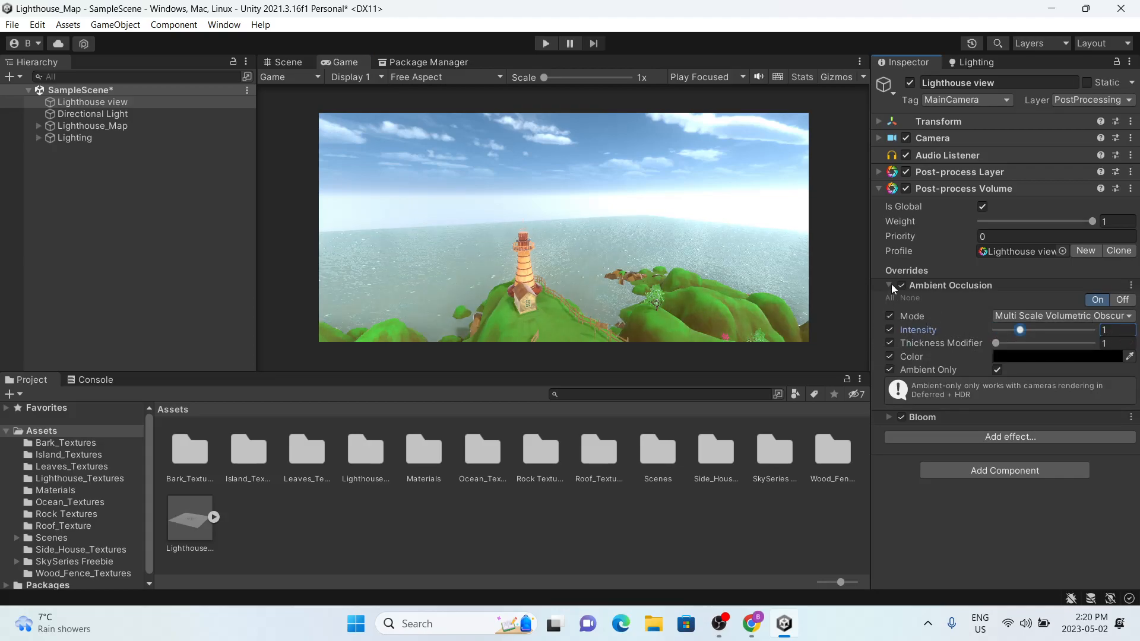
pyautogui.click(892, 284)
# Step: Expand the Bloom override, try an intensity of about 120.88, undo the change and collapse it
pyautogui.click(889, 297)
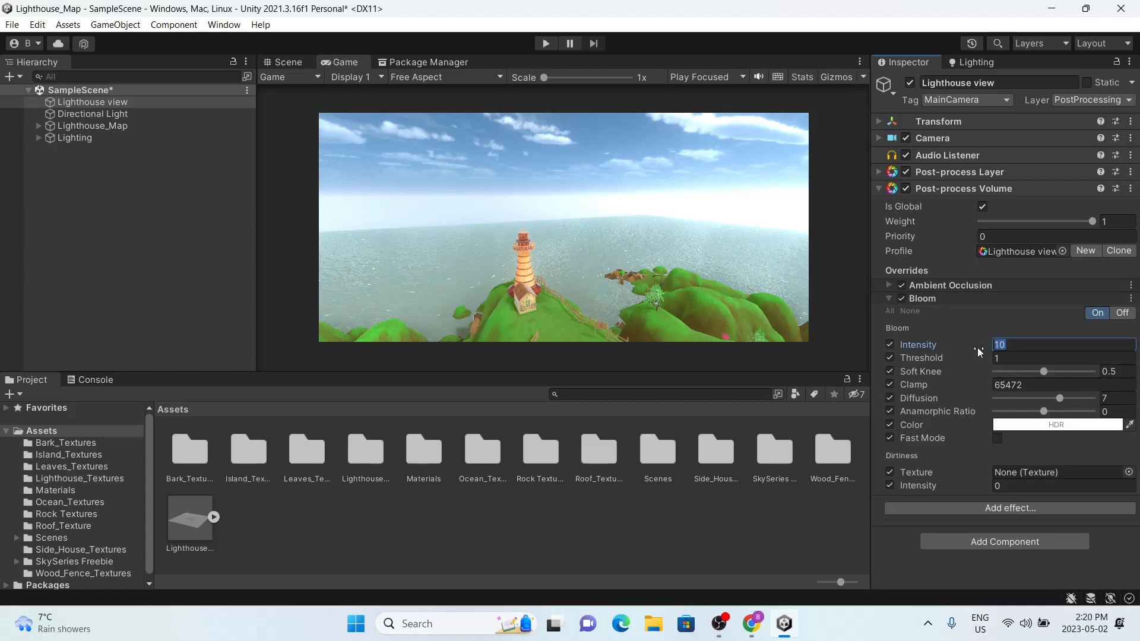
pyautogui.write('17.44')
pyautogui.moveTo(925, 345); pyautogui.dragTo(1086, 274)
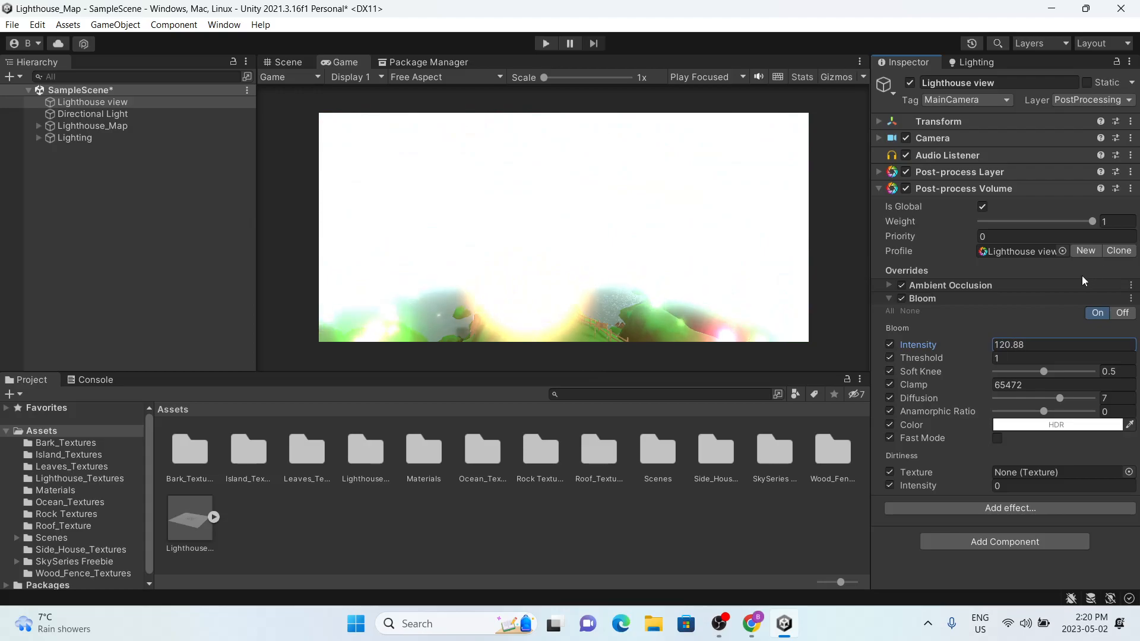
pyautogui.hotkey('ctrl', 'z')
pyautogui.click(889, 298)
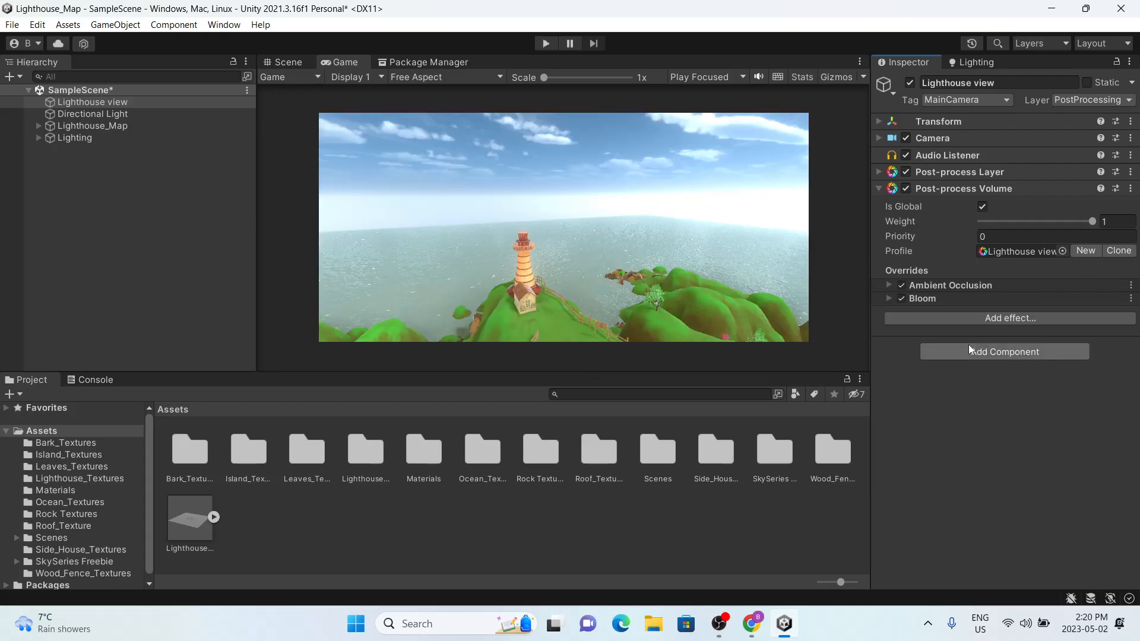
# Step: Add an Auto Exposure effect to the Post-process Volume and enable all of its parameter overrides
pyautogui.click(962, 318)
pyautogui.moveTo(965, 321)
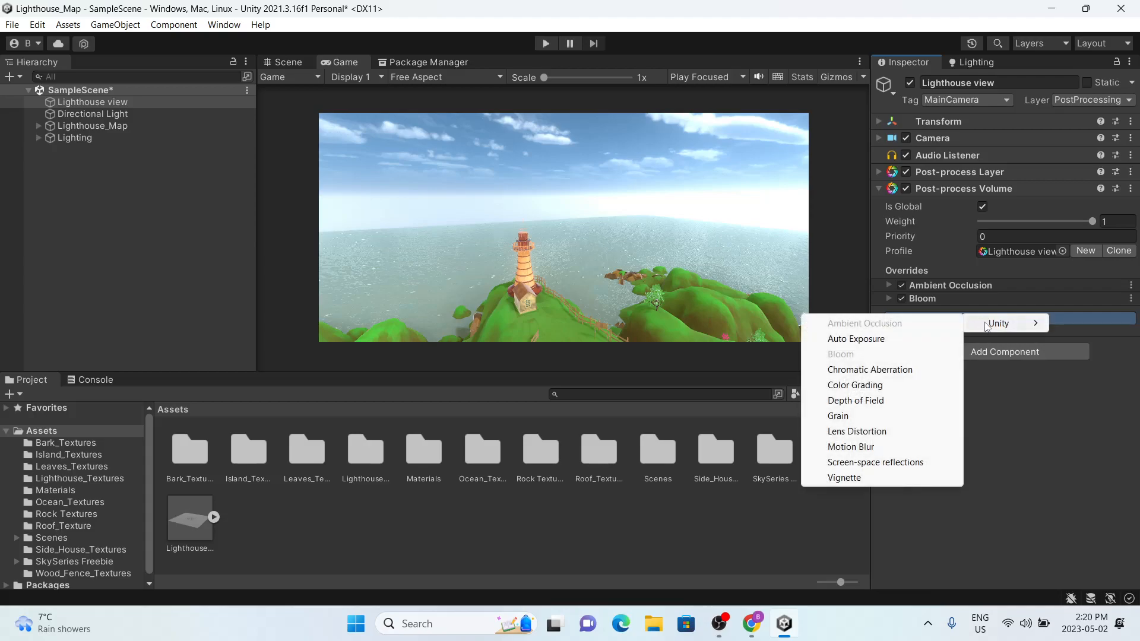
pyautogui.click(909, 344)
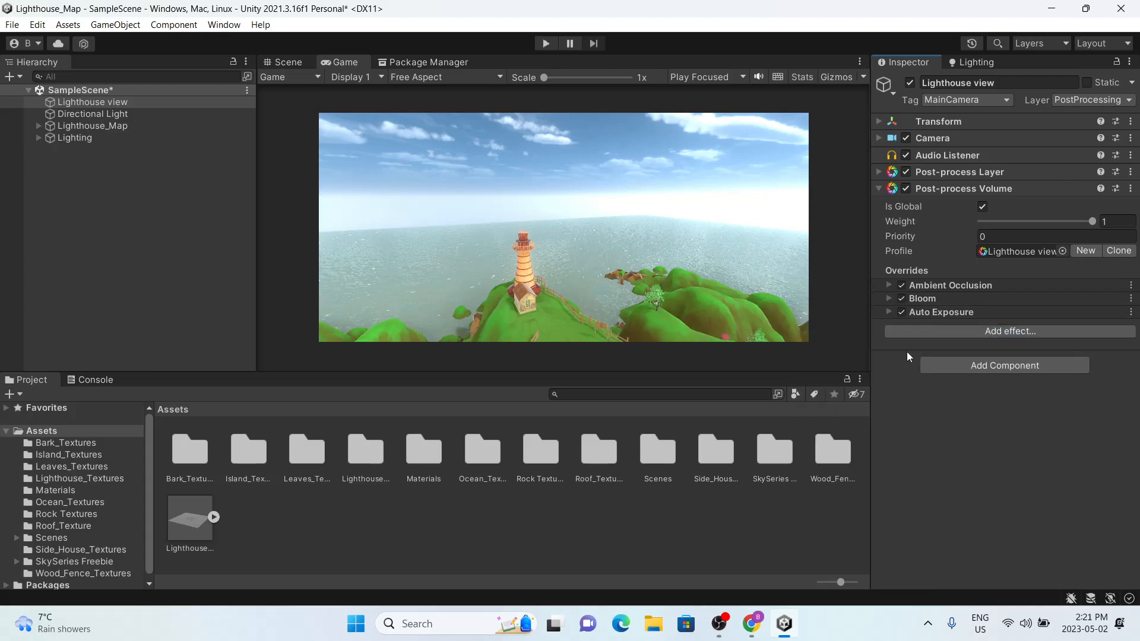
pyautogui.click(887, 312)
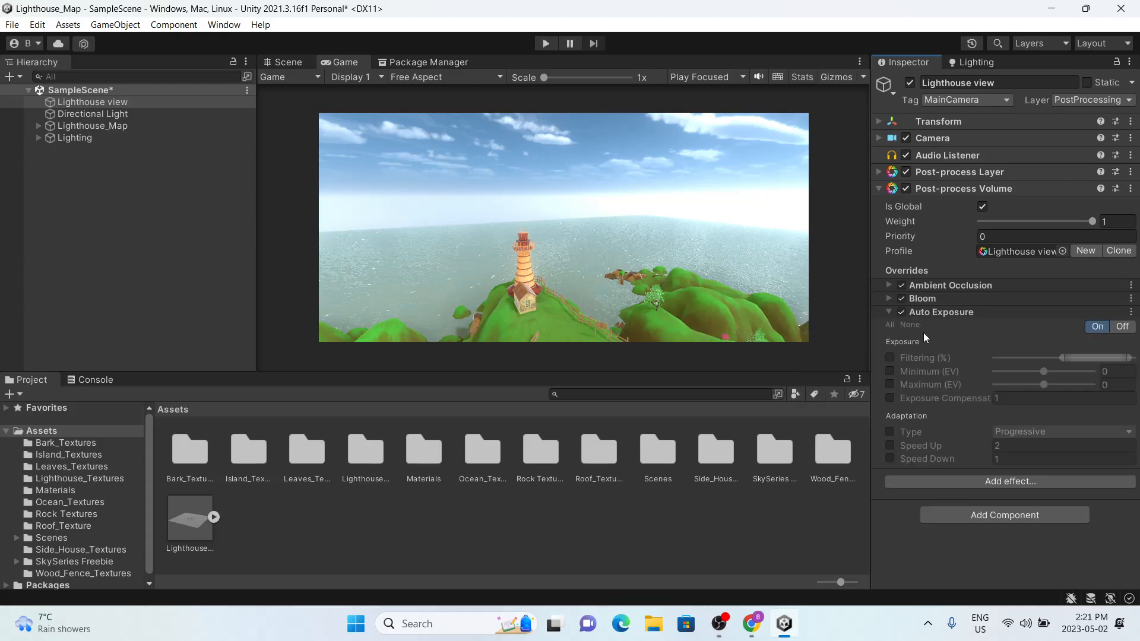
pyautogui.click(890, 326)
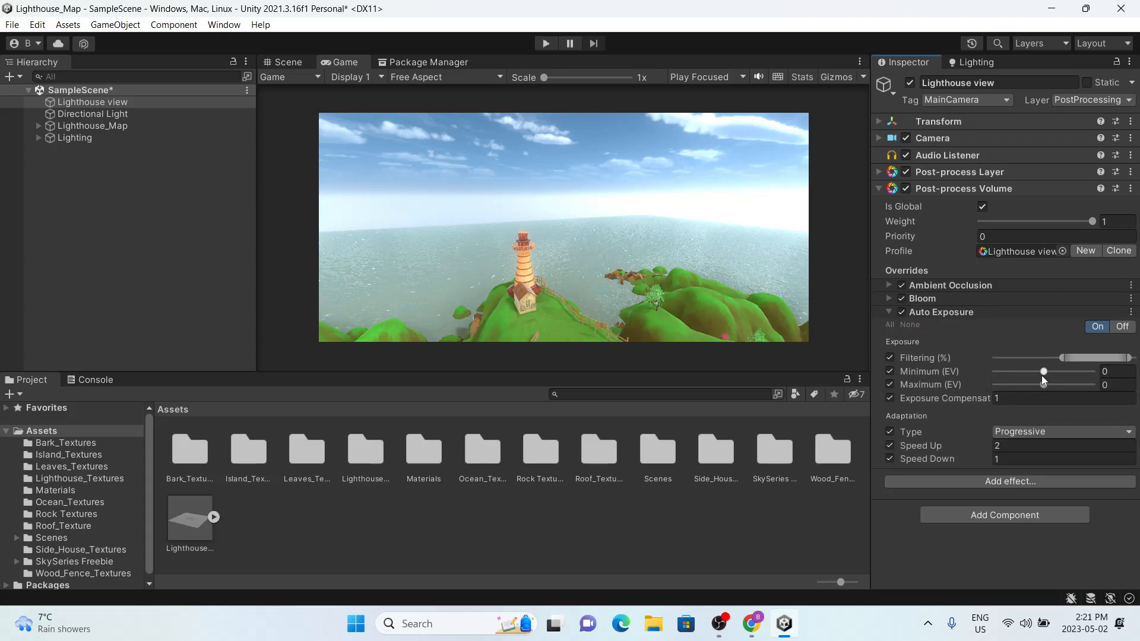
# Step: Try a higher minimum EV in Auto Exposure and undo the exposure changes
pyautogui.moveTo(1042, 376); pyautogui.dragTo(1133, 371)
pyautogui.hotkey('ctrl', 'z')
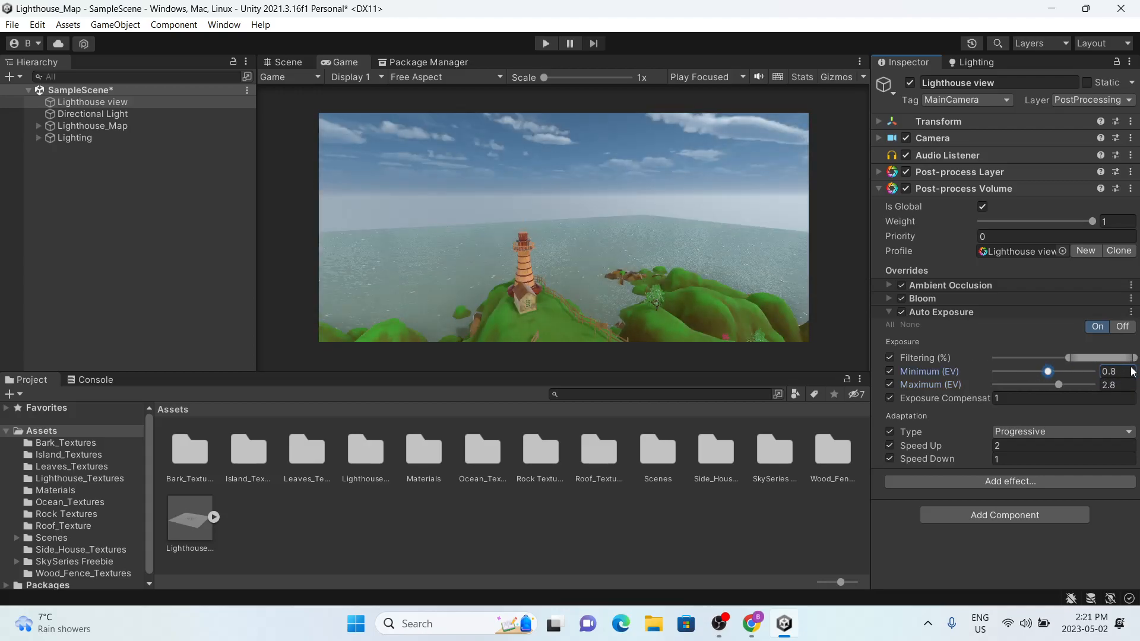
pyautogui.hotkey('ctrl', 'z')
pyautogui.hotkey('ctrl', 'z')
pyautogui.hotkey('ctrl', 'z')
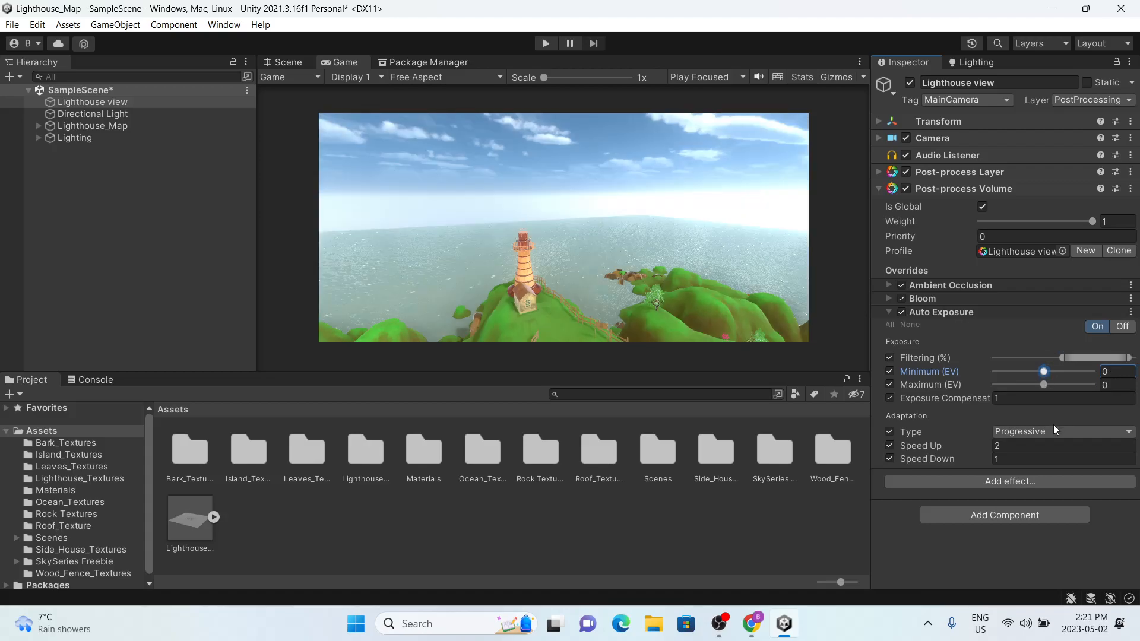
# Step: Check Auto Exposure's Speed Up value and adaptation type options, and remove the effect from the volume
pyautogui.click(1010, 446)
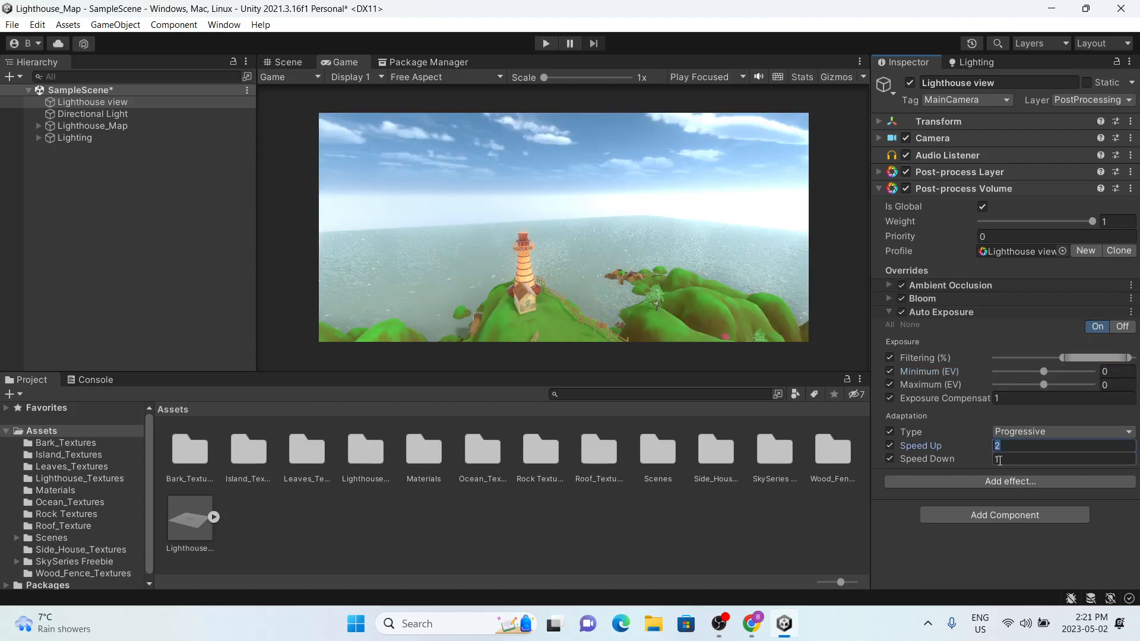
pyautogui.click(986, 494)
pyautogui.click(1014, 446)
pyautogui.write('2')
pyautogui.click(1030, 433)
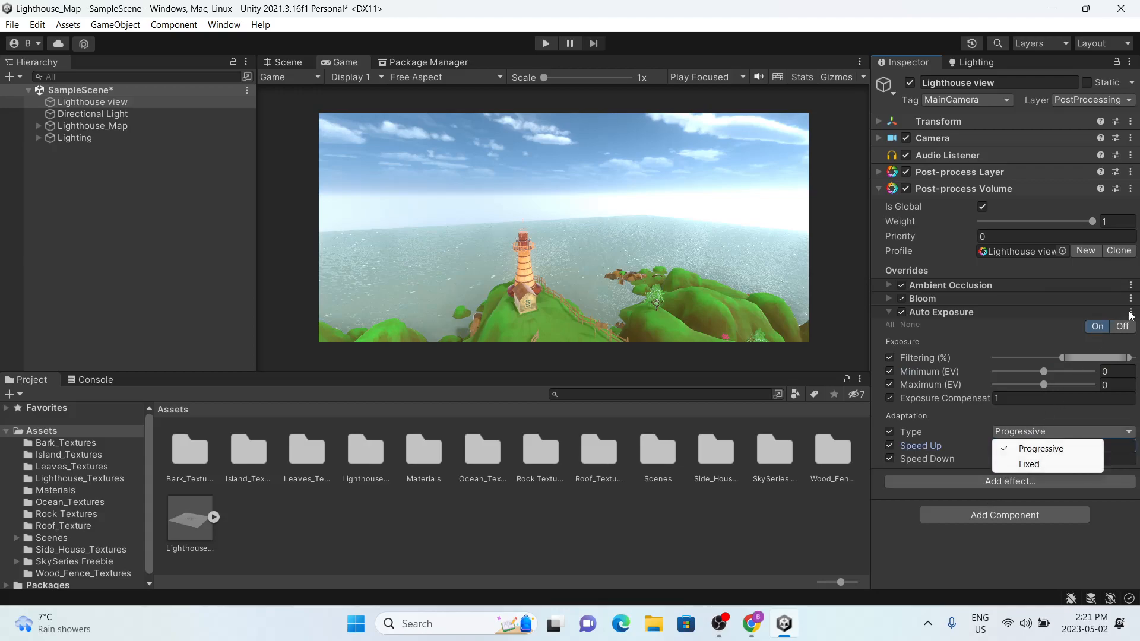
pyautogui.click(1132, 313)
pyautogui.click(1060, 341)
# Step: Try a Vignette effect with all overrides enabled and a raised intensity, and remove it from the volume
pyautogui.click(1000, 315)
pyautogui.moveTo(1034, 326)
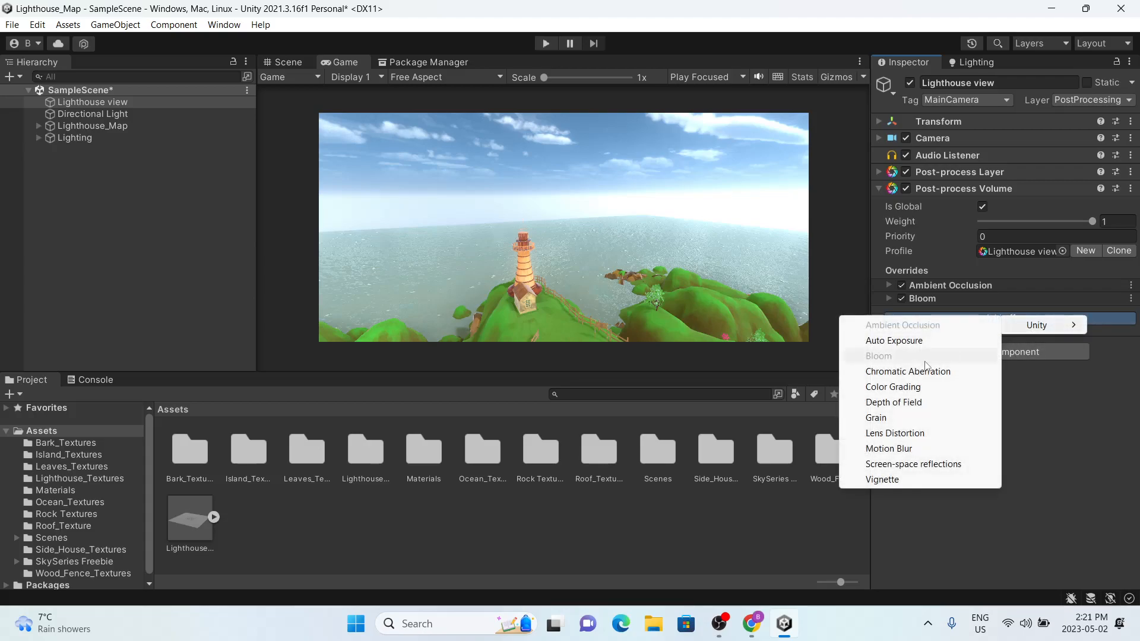
pyautogui.click(885, 479)
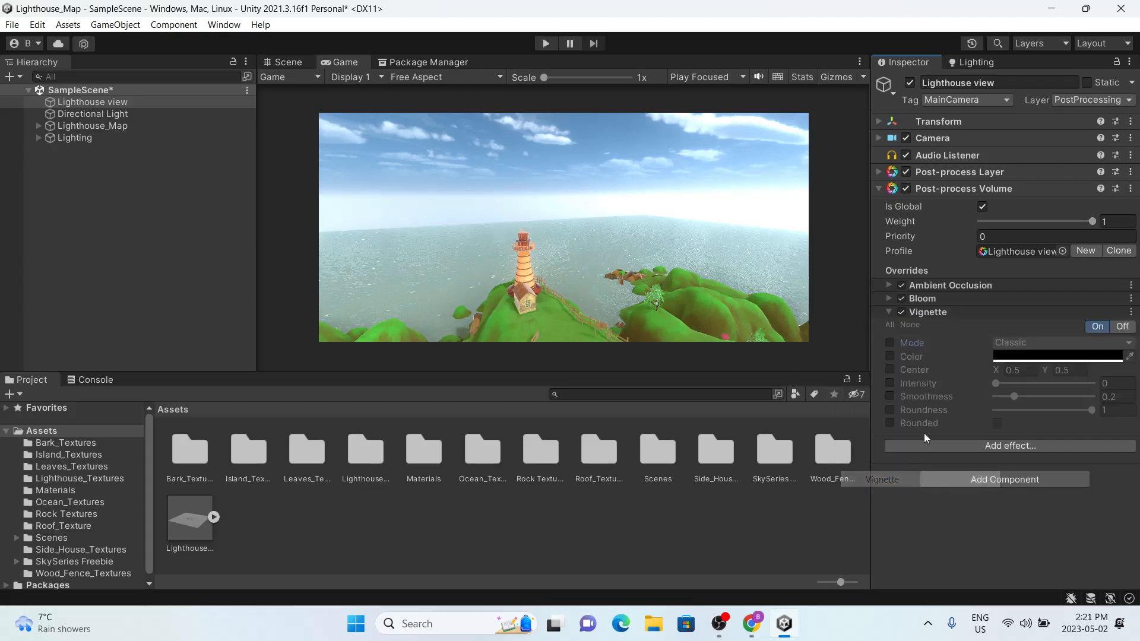
pyautogui.click(889, 325)
pyautogui.moveTo(998, 387); pyautogui.dragTo(1057, 385)
pyautogui.click(1131, 312)
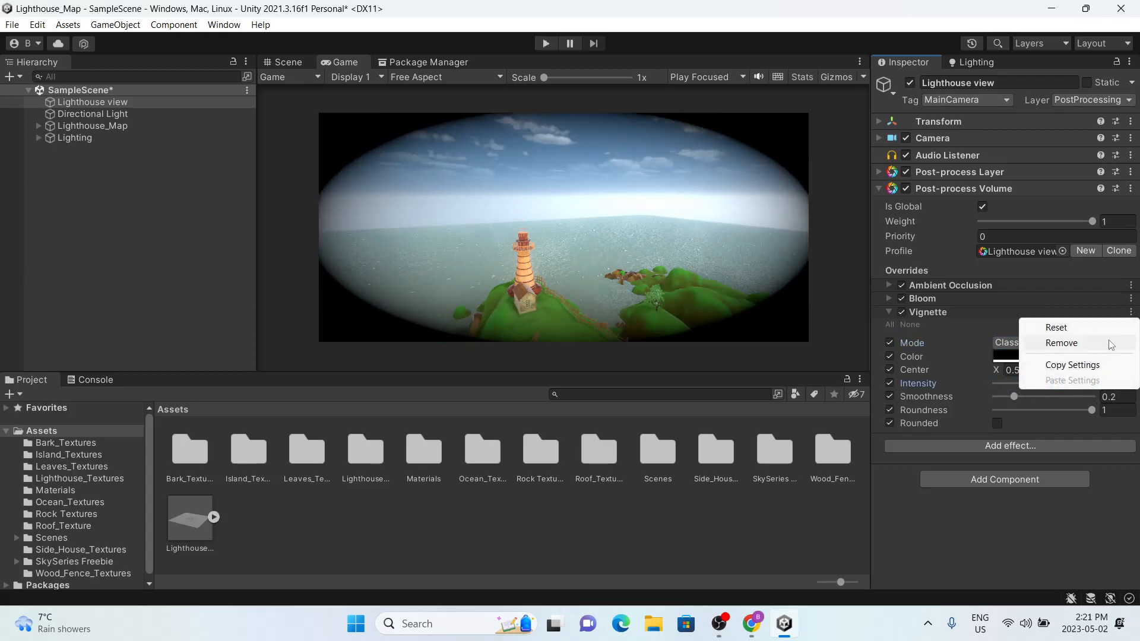
pyautogui.click(1036, 343)
# Step: Try a Screen-space reflections effect with all overrides enabled and a lower Distance Fade, and remove it from the volume
pyautogui.click(1021, 317)
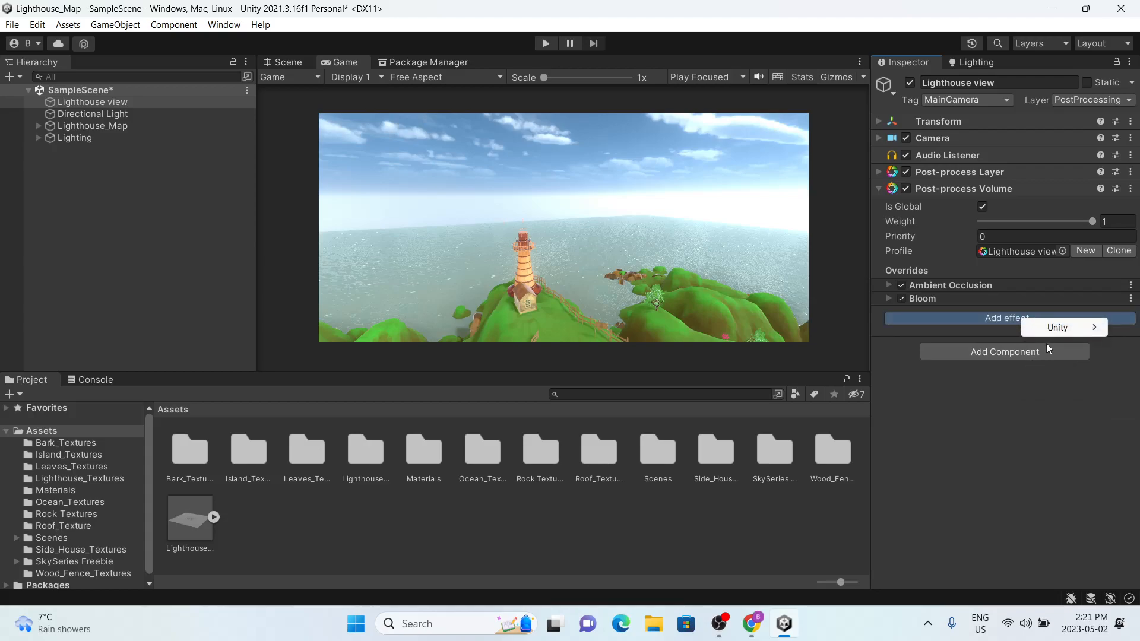
pyautogui.moveTo(1056, 327)
pyautogui.click(956, 466)
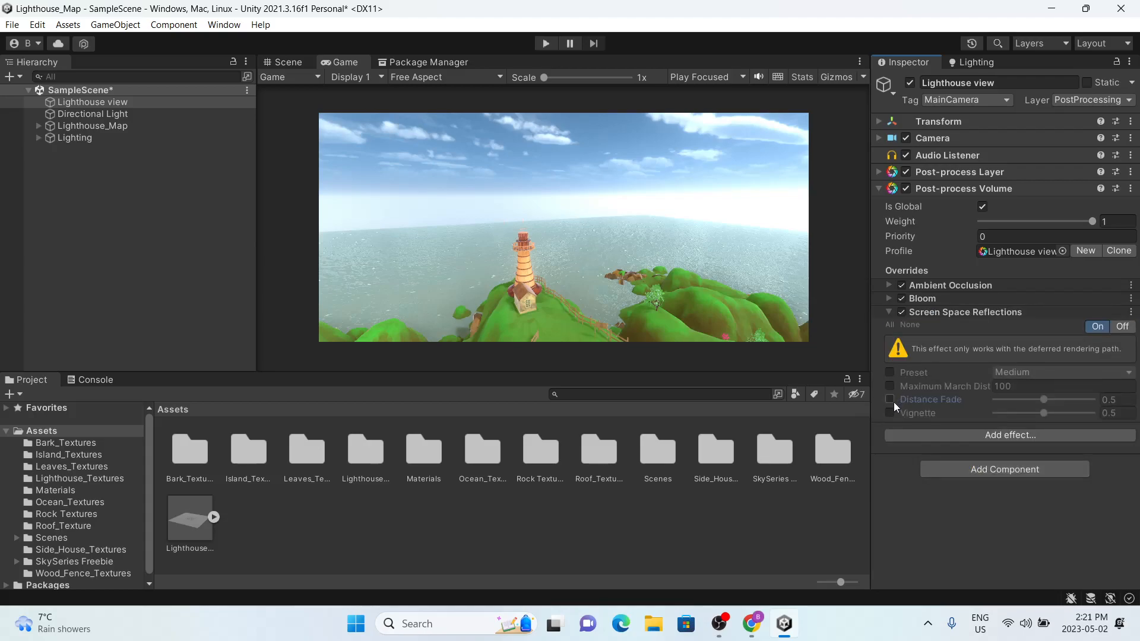
pyautogui.click(891, 324)
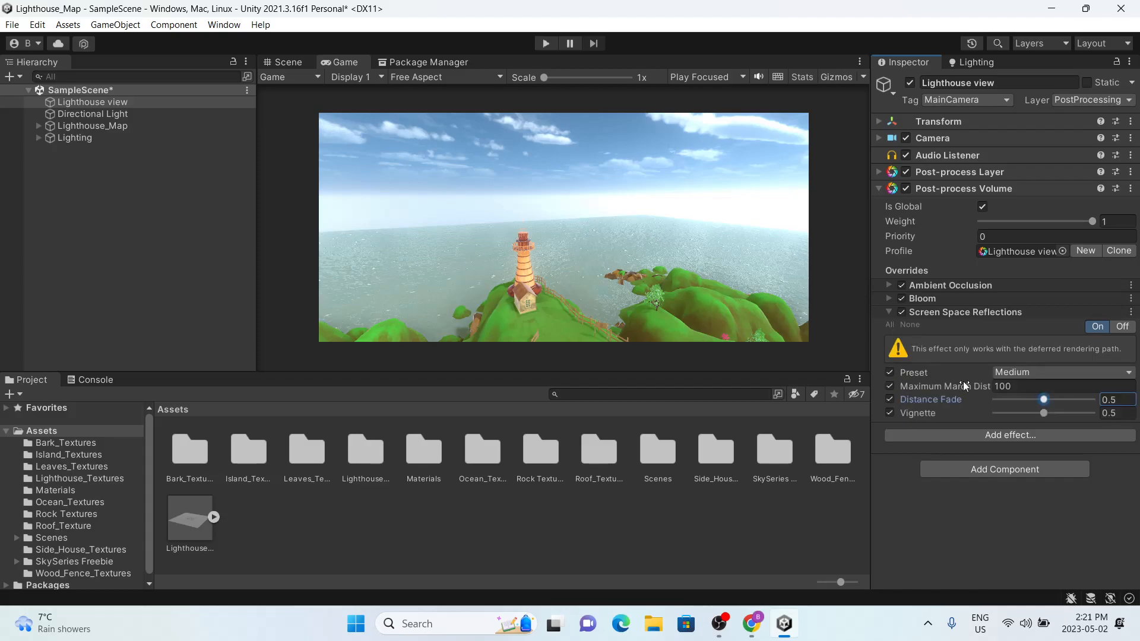
pyautogui.moveTo(1044, 401); pyautogui.dragTo(1016, 402)
pyautogui.click(1132, 312)
pyautogui.click(1035, 342)
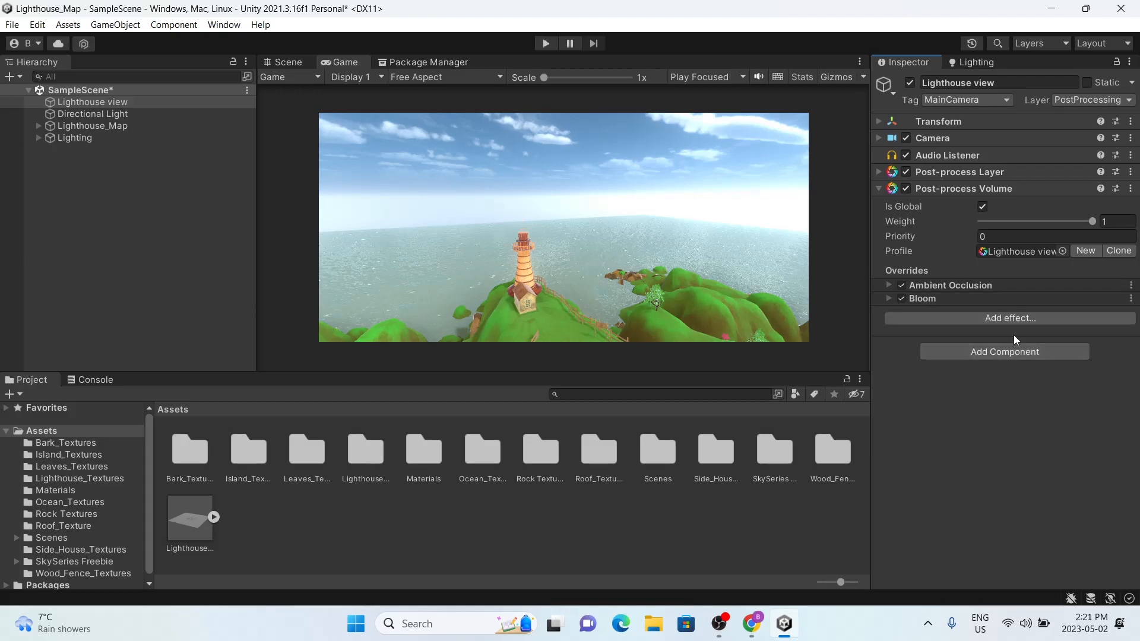
# Step: Add a Depth of Field effect to the Post-process Volume and enable all of its parameter overrides
pyautogui.click(1015, 319)
pyautogui.moveTo(1064, 326)
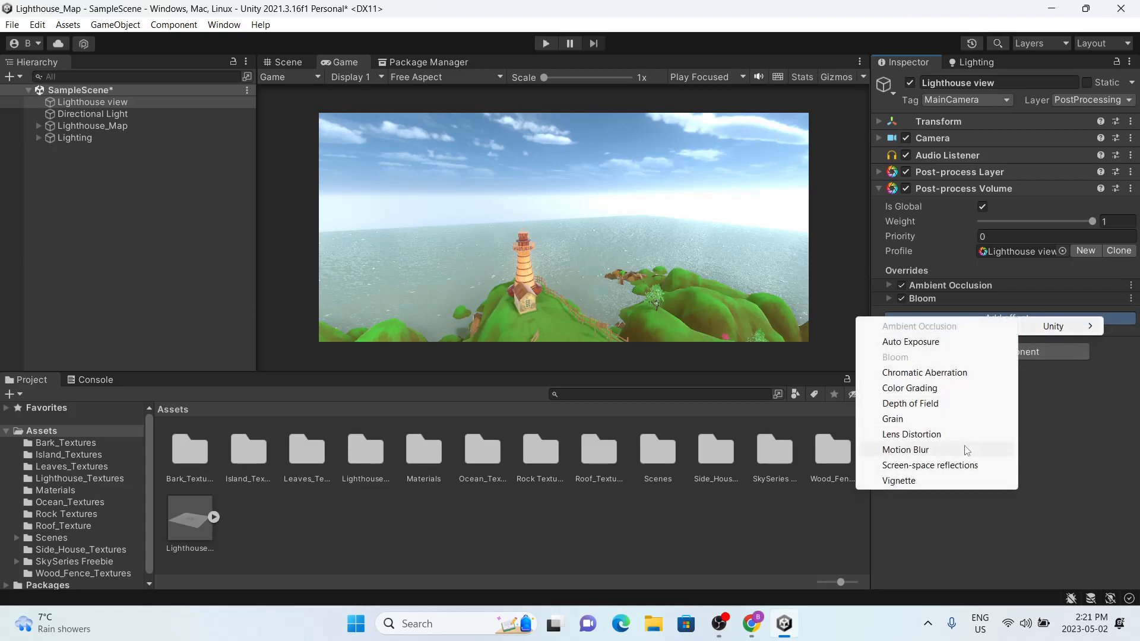
pyautogui.click(924, 406)
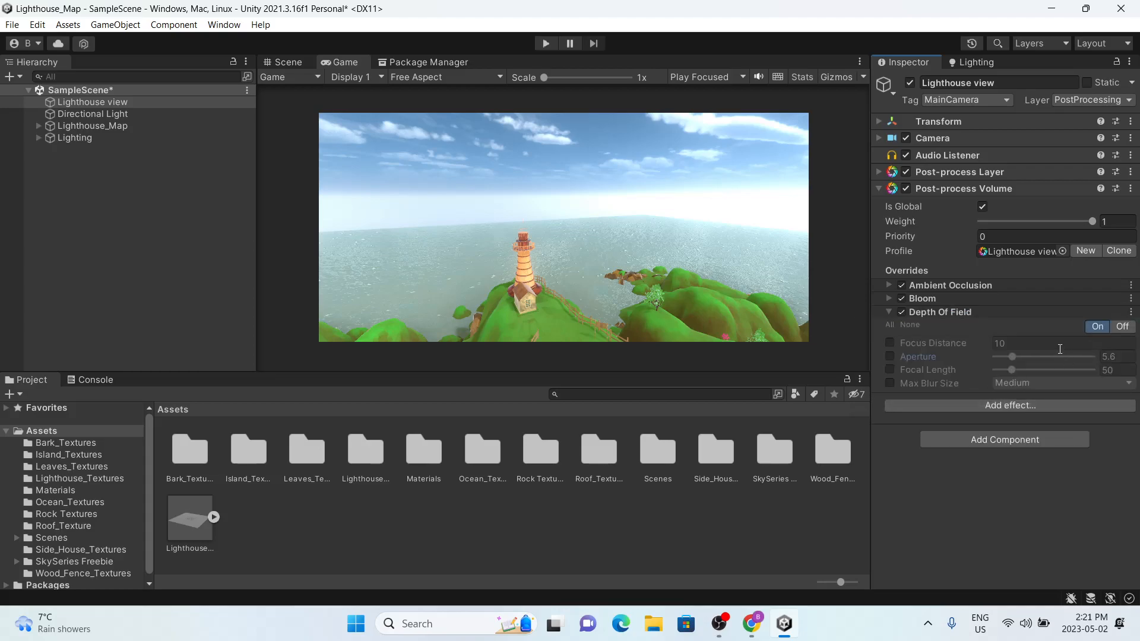
pyautogui.click(890, 324)
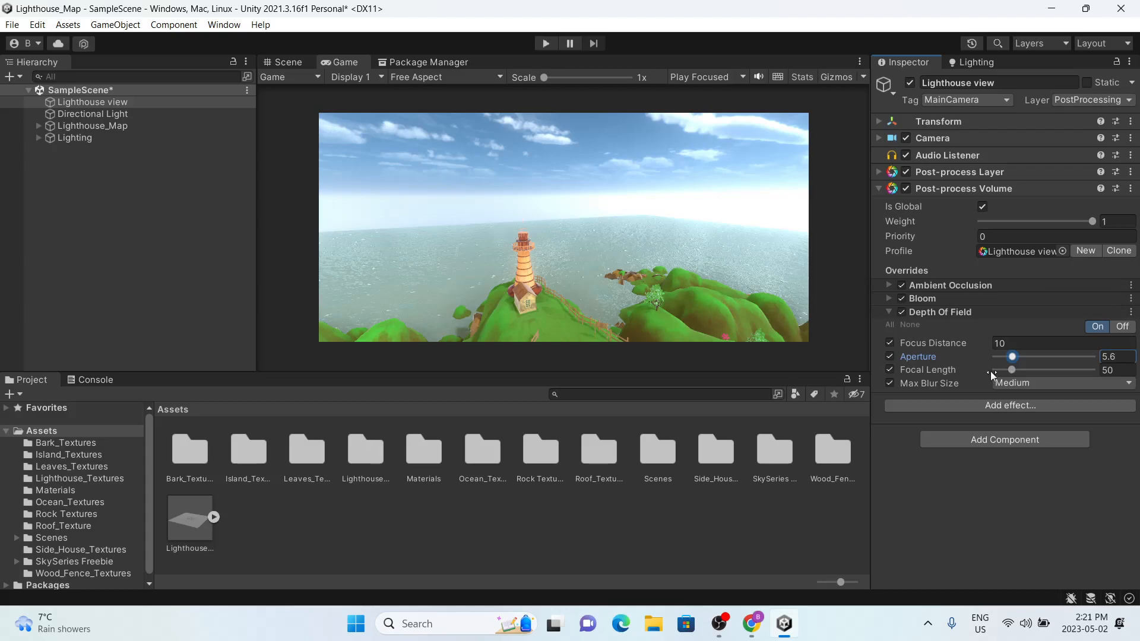
# Step: Try a Depth Of Field aperture of 0.1 and undo the change
pyautogui.moveTo(1006, 358); pyautogui.dragTo(933, 359)
pyautogui.hotkey('ctrl', 'z')
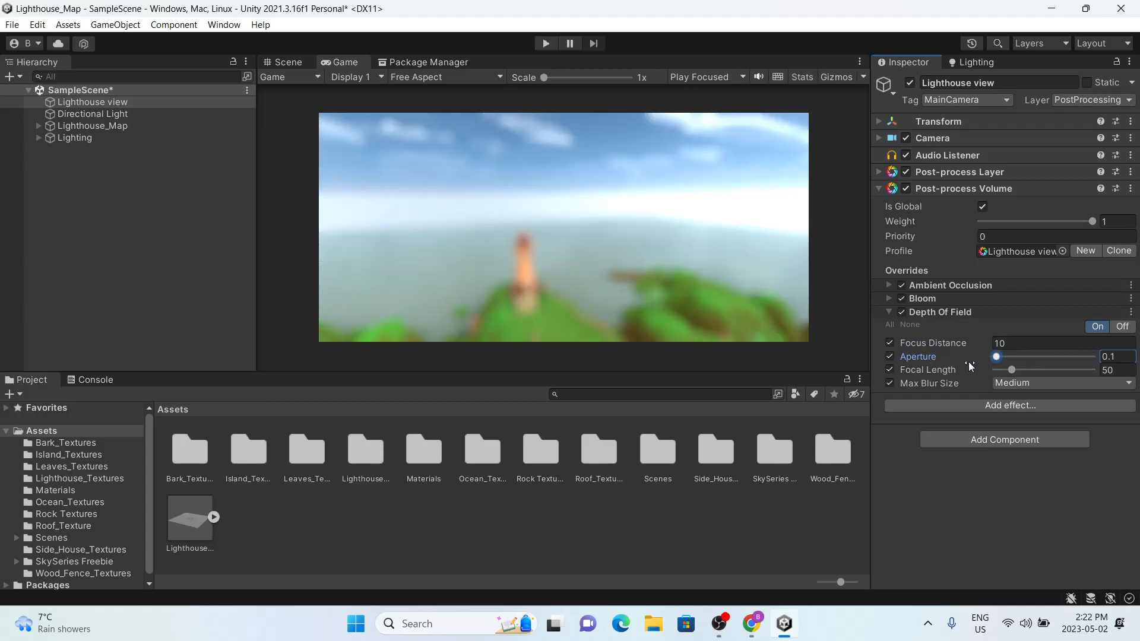
pyautogui.hotkey('ctrl', 'z')
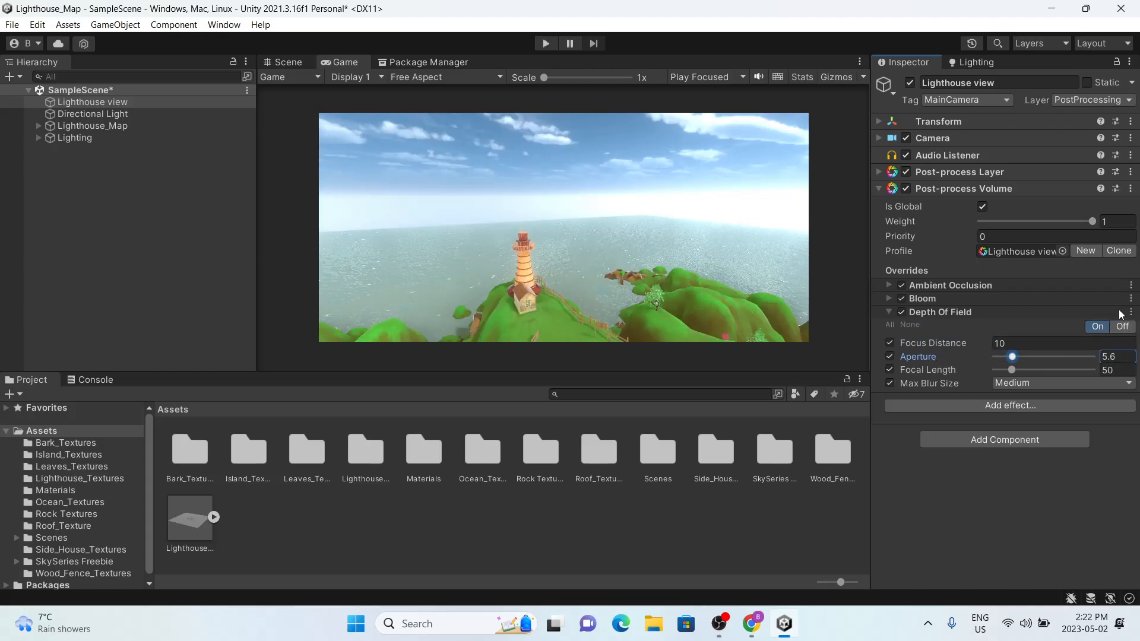
# Step: Set the Depth Of Field aperture to 1.2 and collapse the override
pyautogui.moveTo(1012, 357); pyautogui.dragTo(999, 358)
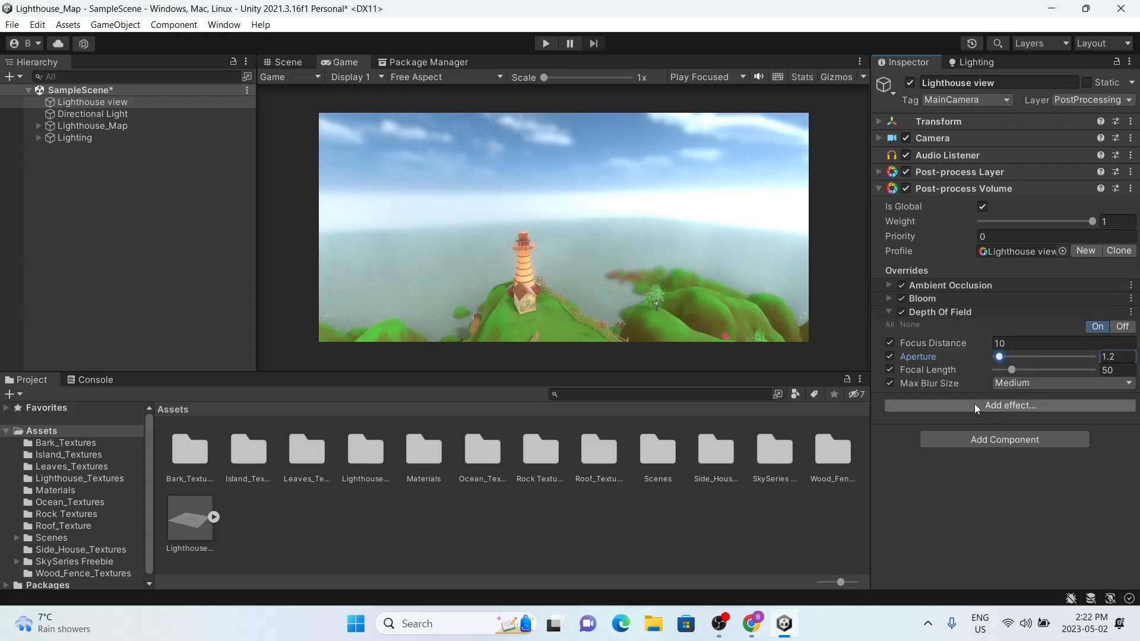
pyautogui.click(889, 315)
# Step: Add a Color Grading effect to the Post-process Volume and enable all of its parameter overrides
pyautogui.click(951, 331)
pyautogui.moveTo(986, 338)
pyautogui.click(890, 399)
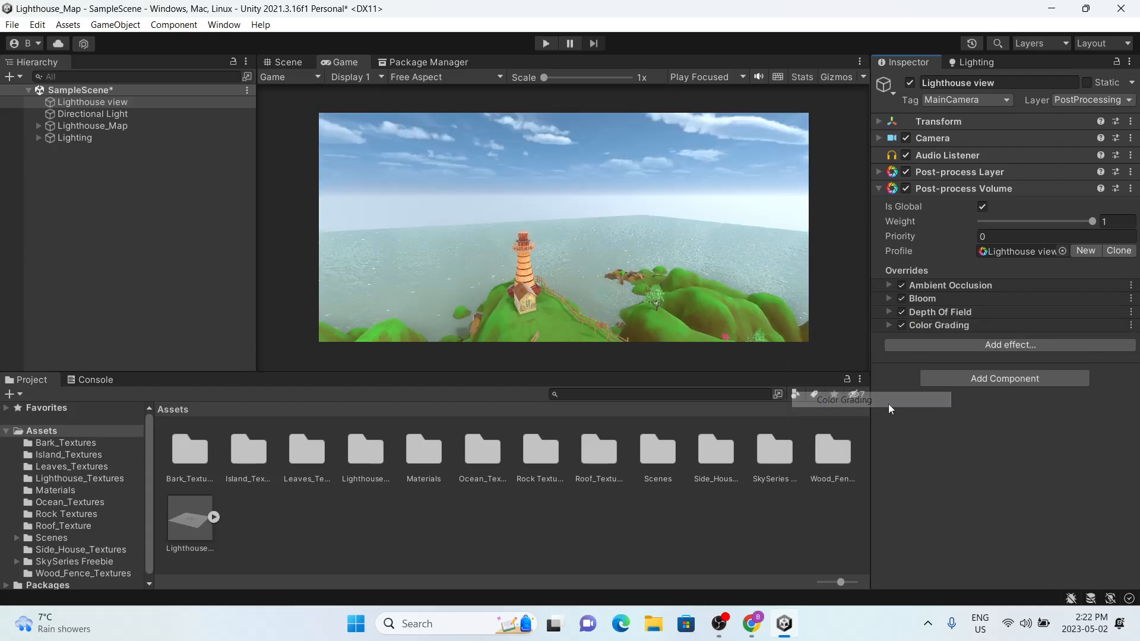
pyautogui.click(889, 326)
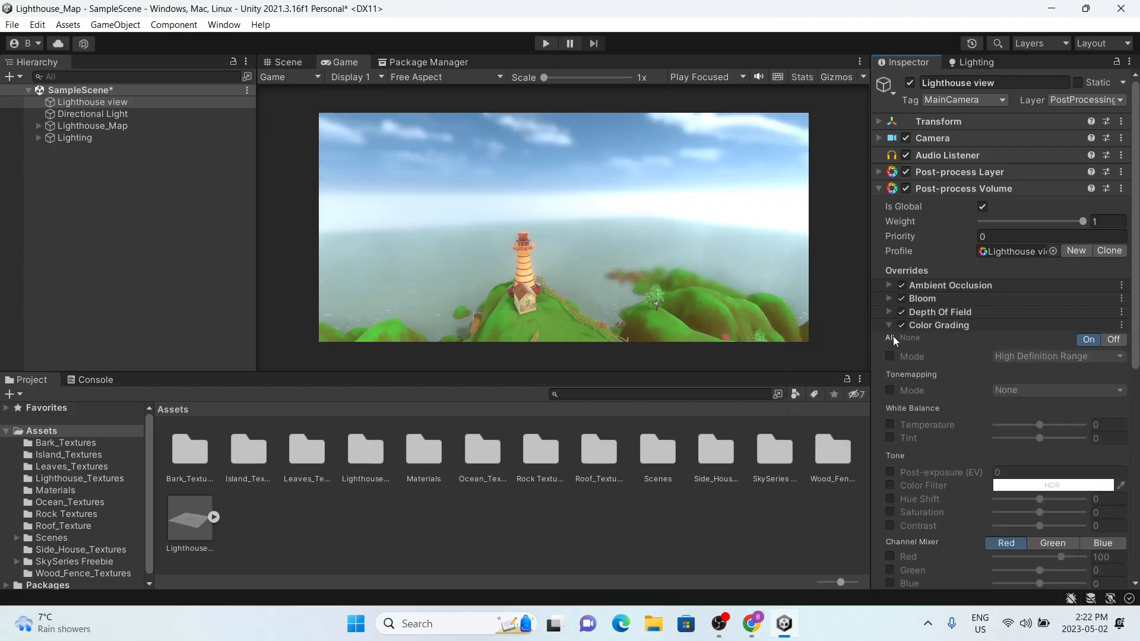
pyautogui.click(894, 338)
# Step: Adjust the Color Grading Lift, Gamma and Gain trackballs, collapse the override and deselect the camera
pyautogui.scroll(-5, 912, 359)
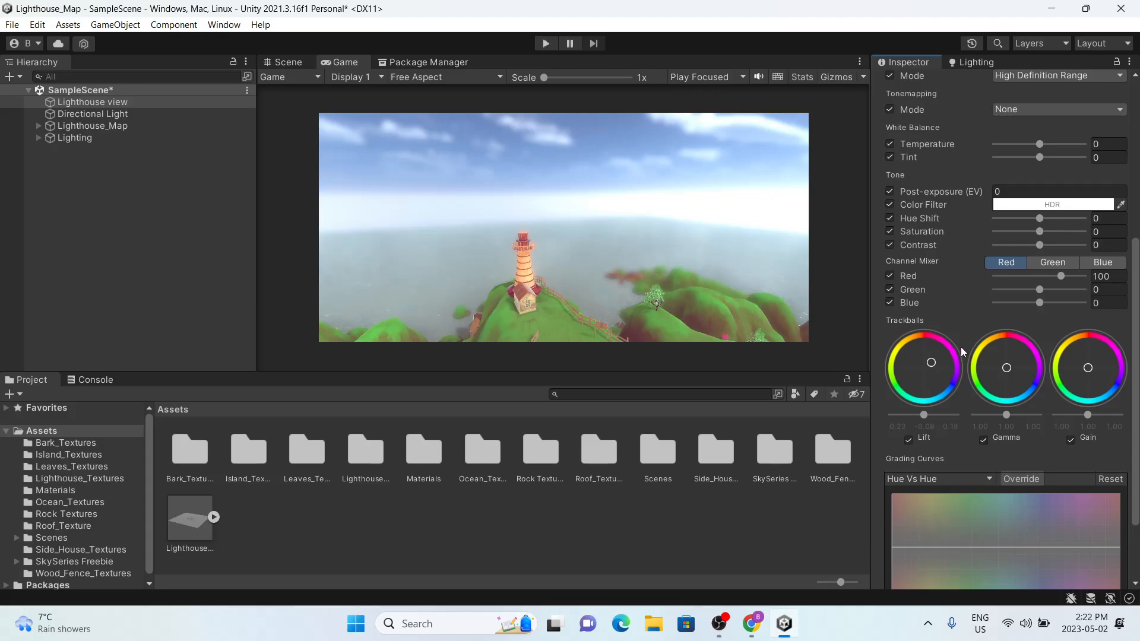
pyautogui.moveTo(871, 322)
pyautogui.mouseDown()
pyautogui.moveTo(925, 448)
pyautogui.moveTo(889, 332)
pyautogui.mouseUp()
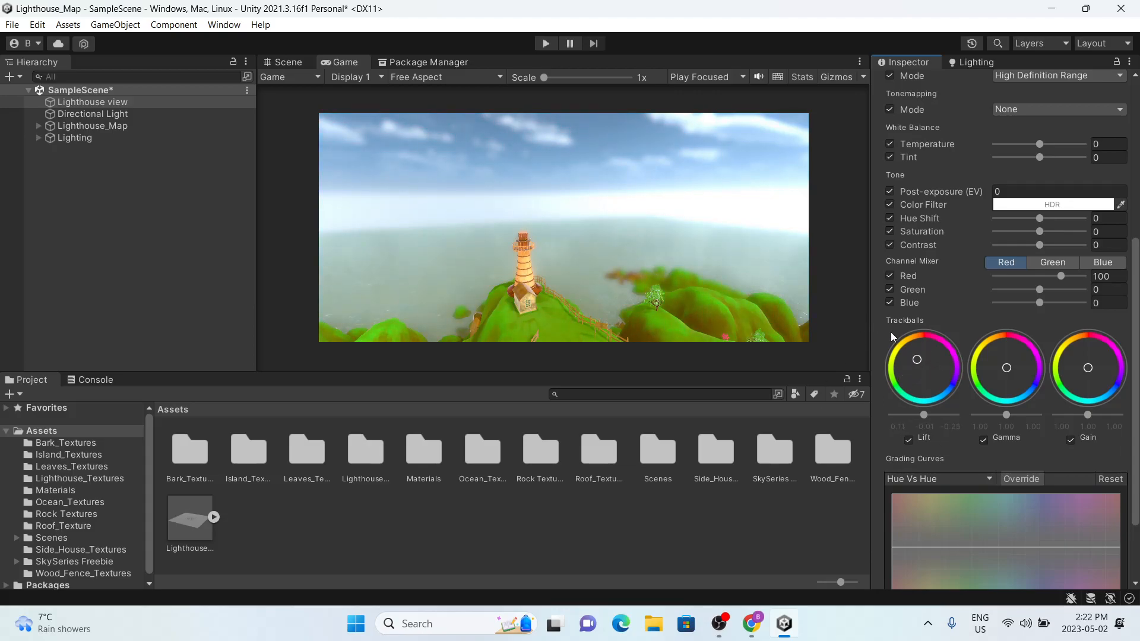
pyautogui.moveTo(1000, 368); pyautogui.dragTo(961, 359)
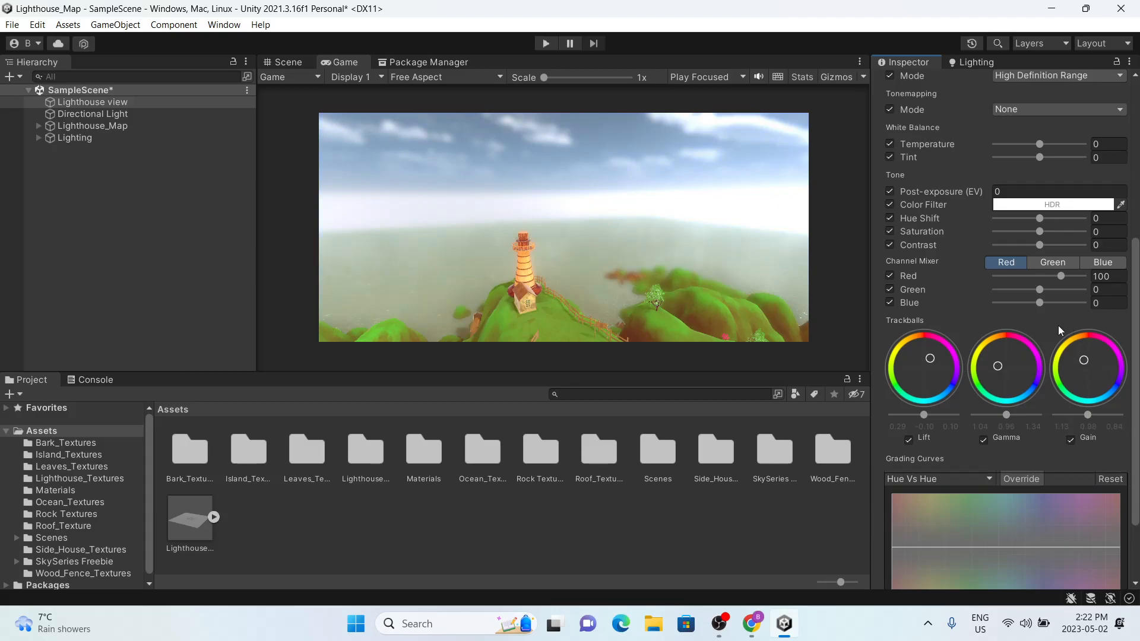
pyautogui.scroll(5, 1013, 371)
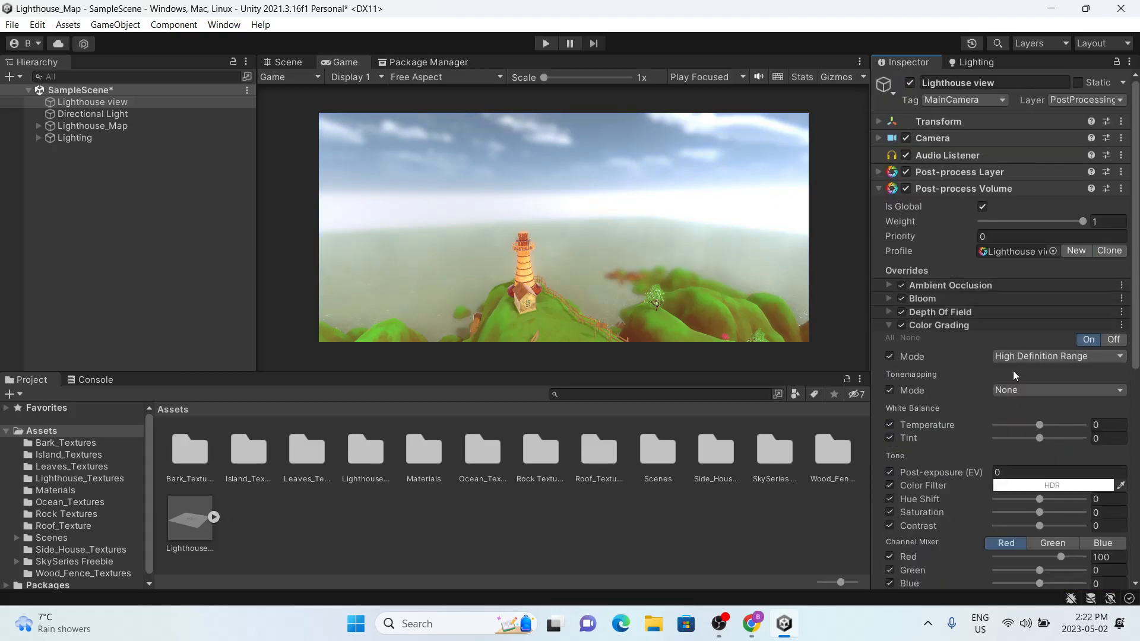
pyautogui.click(886, 327)
pyautogui.click(106, 227)
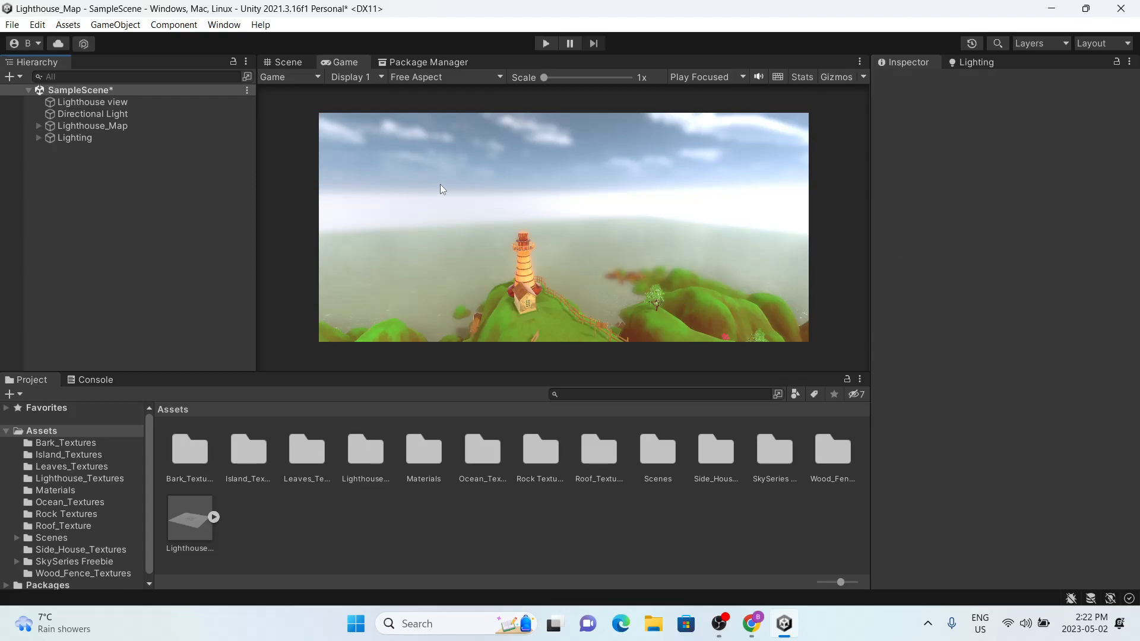
# Step: Return to the Scene view and open the Environment settings of the Lighting window
pyautogui.click(284, 64)
pyautogui.keyDown('alt'); pyautogui.moveTo(653, 279); pyautogui.dragTo(709, 182); pyautogui.keyUp('alt')
pyautogui.keyDown('alt'); pyautogui.moveTo(735, 133); pyautogui.dragTo(738, 119); pyautogui.keyUp('alt')
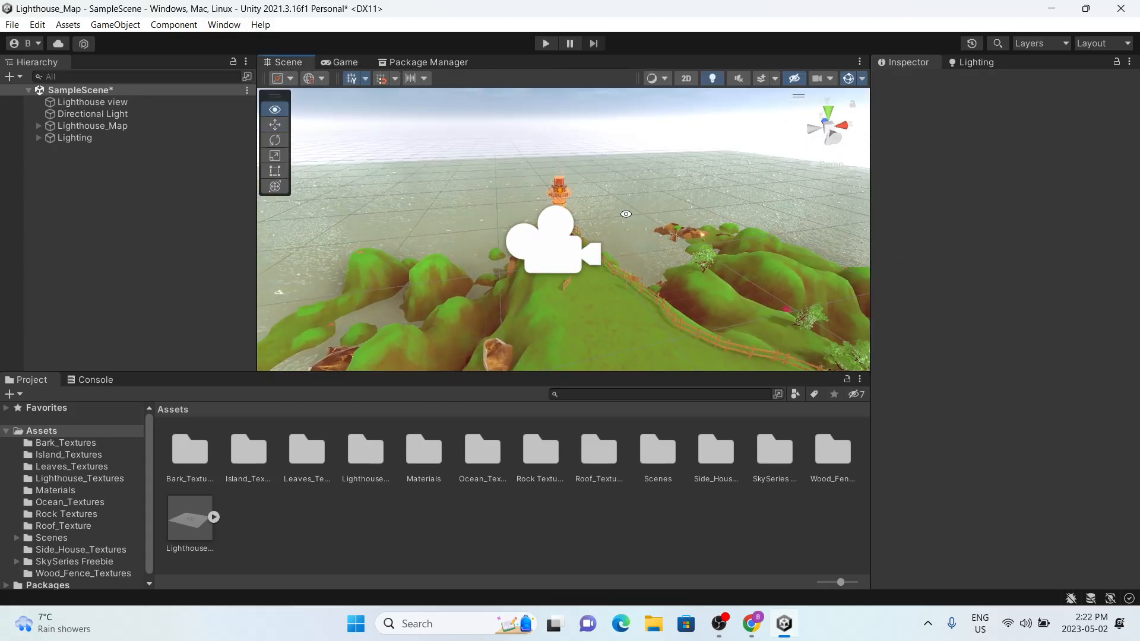
pyautogui.click(224, 24)
pyautogui.moveTo(290, 300)
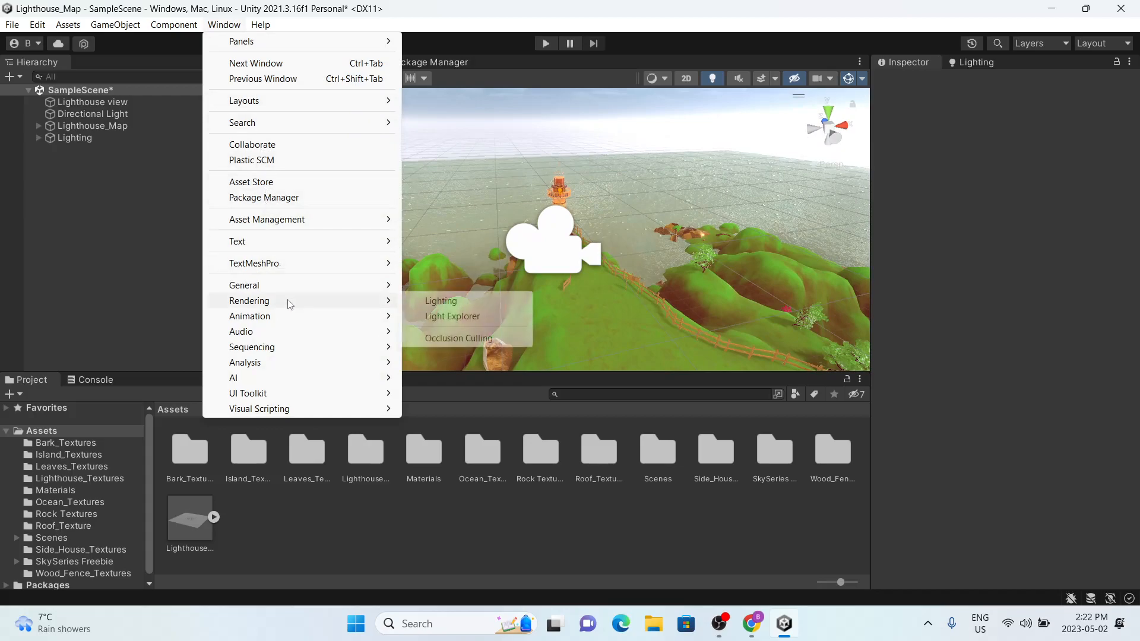
pyautogui.click(443, 301)
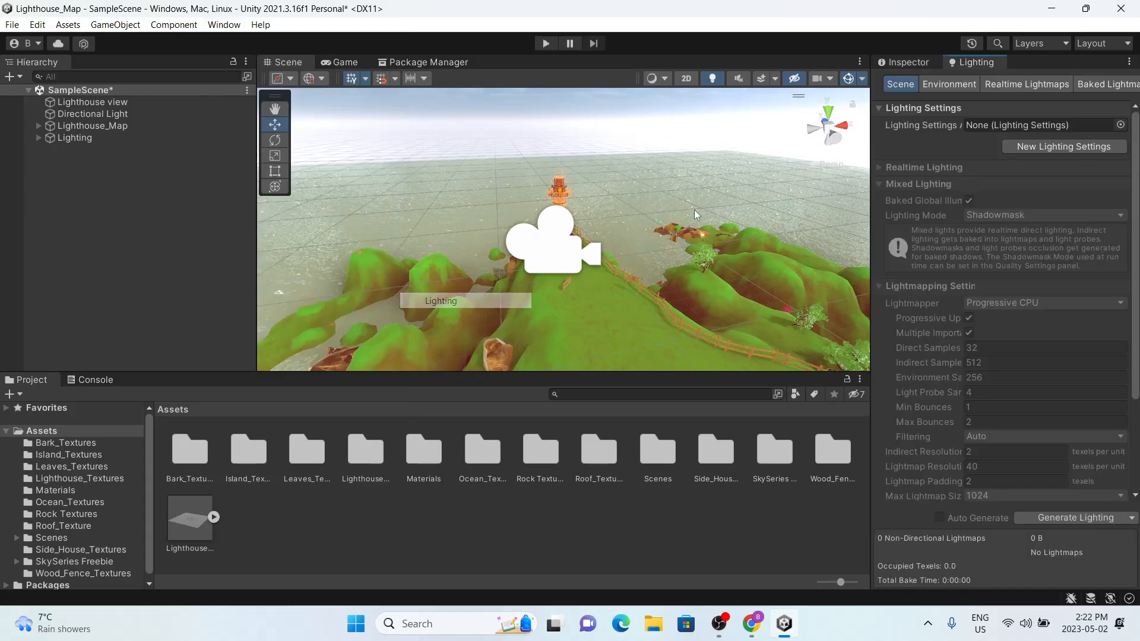
pyautogui.click(932, 90)
pyautogui.keyDown('alt'); pyautogui.moveTo(639, 192); pyautogui.dragTo(671, 193); pyautogui.keyUp('alt')
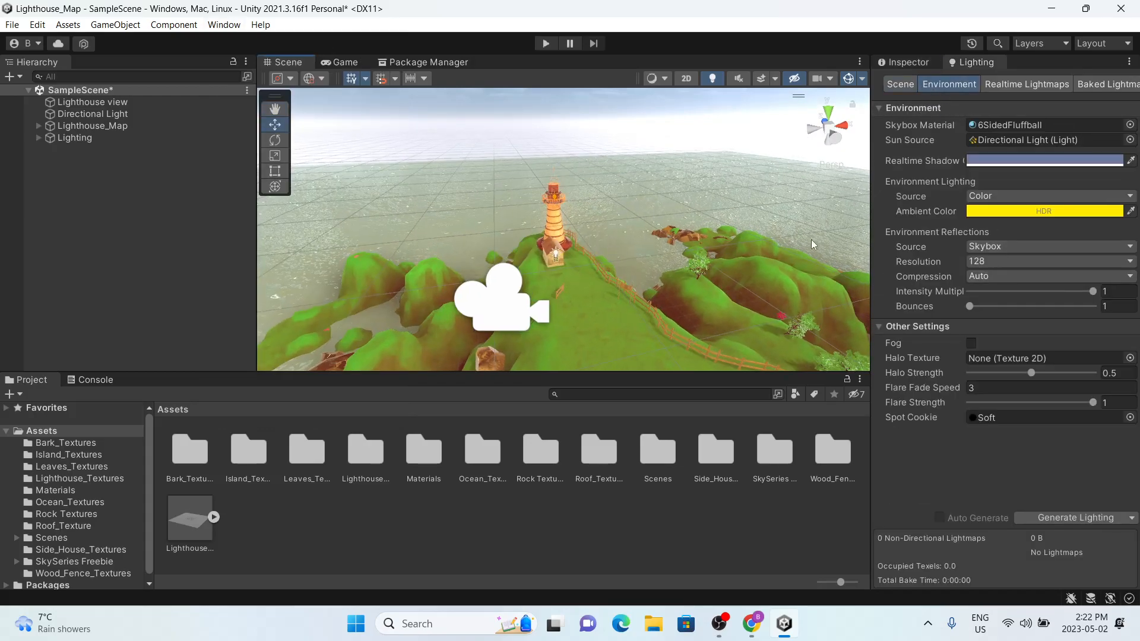
# Step: Inspect the Environment Lighting ambient color in its color picker and close it, checking the lighthouse scene
pyautogui.click(1037, 211)
pyautogui.moveTo(1004, 269); pyautogui.dragTo(1008, 518)
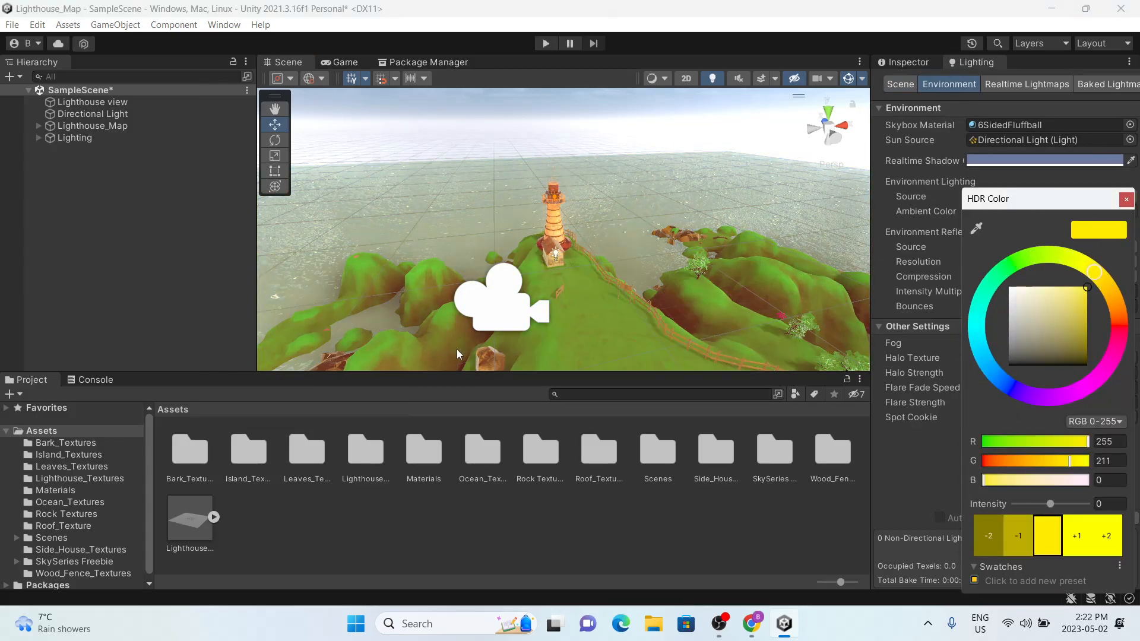
pyautogui.click(60, 205)
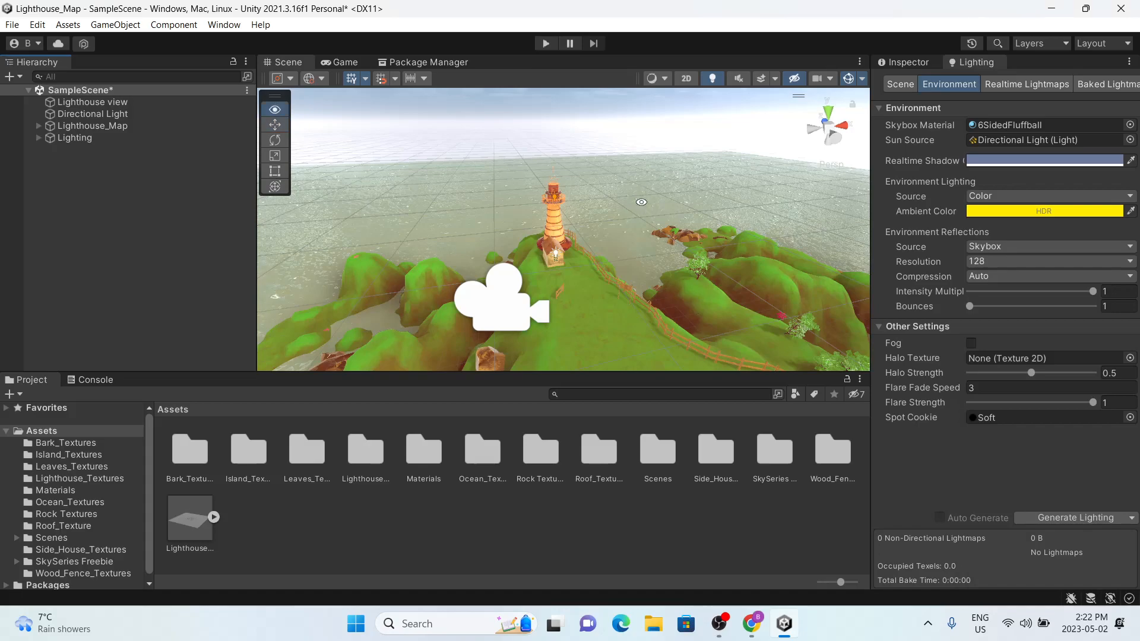
pyautogui.keyDown('alt'); pyautogui.moveTo(641, 202); pyautogui.dragTo(616, 306); pyautogui.keyUp('alt')
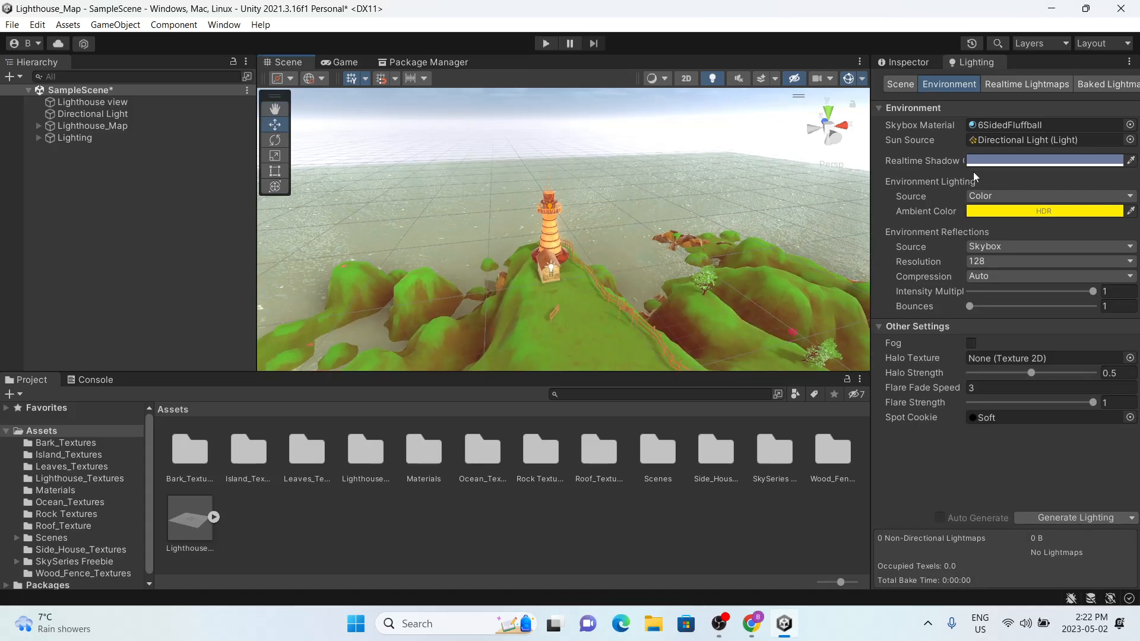
pyautogui.keyDown('alt'); pyautogui.moveTo(758, 190); pyautogui.dragTo(561, 263); pyautogui.keyUp('alt')
# Step: Switch to Chrome, view the Skybox Series Free page from the skybox material search results, close it and return to Unity
pyautogui.click(752, 624)
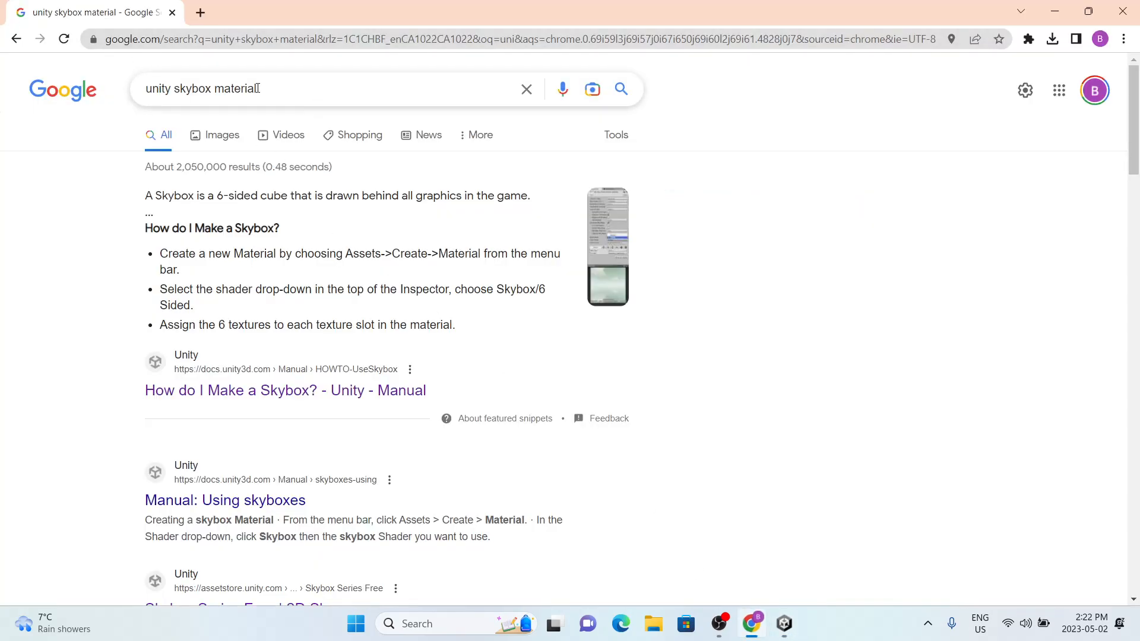
pyautogui.scroll(-3, 246, 178)
pyautogui.scroll(3, 241, 249)
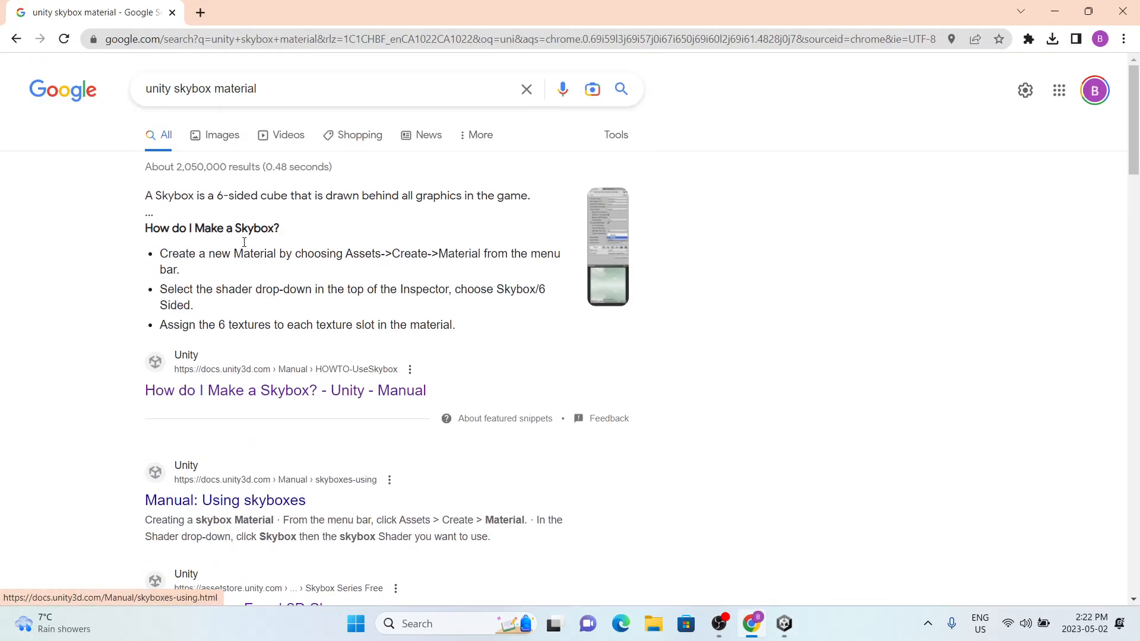
pyautogui.scroll(-3, 245, 247)
pyautogui.scroll(2, 245, 247)
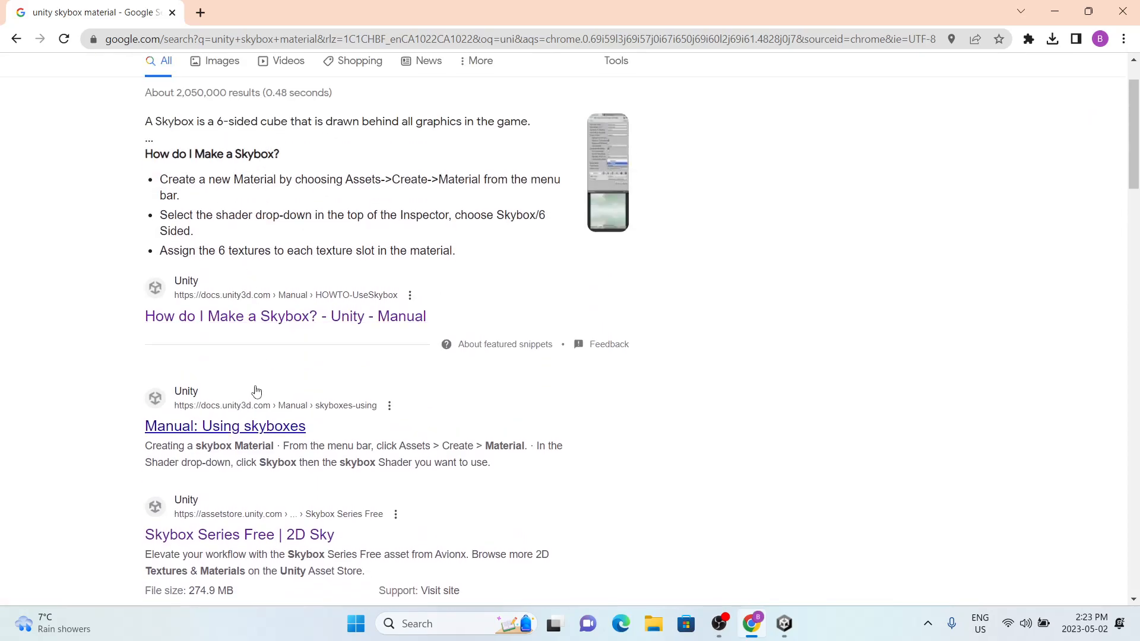
pyautogui.middleClick(229, 542)
pyautogui.click(272, 11)
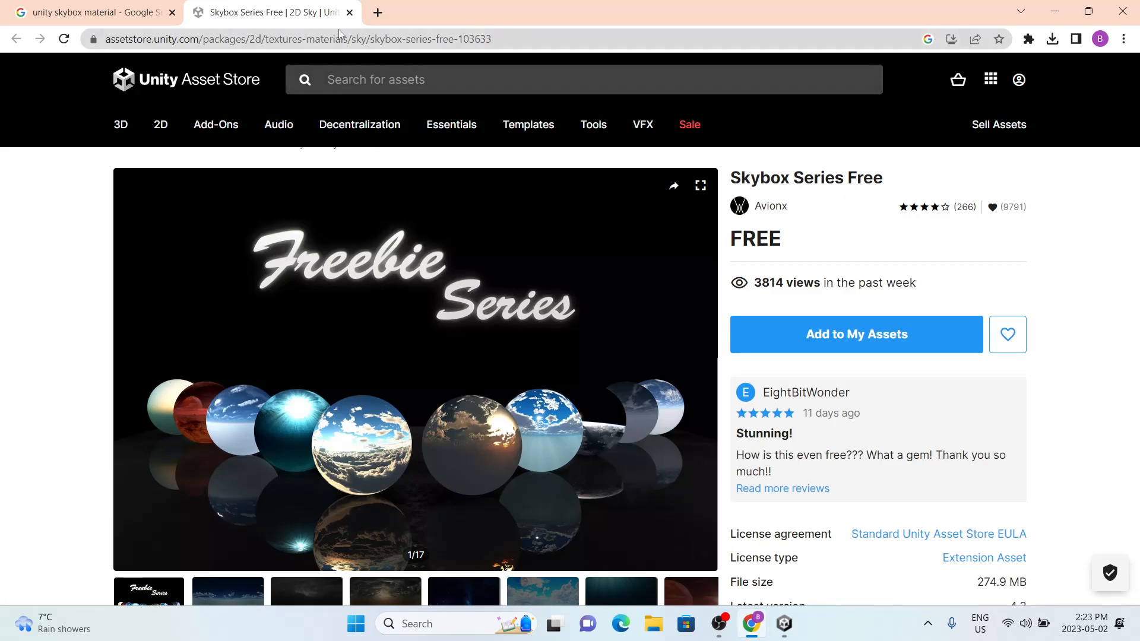
pyautogui.click(350, 12)
pyautogui.click(787, 631)
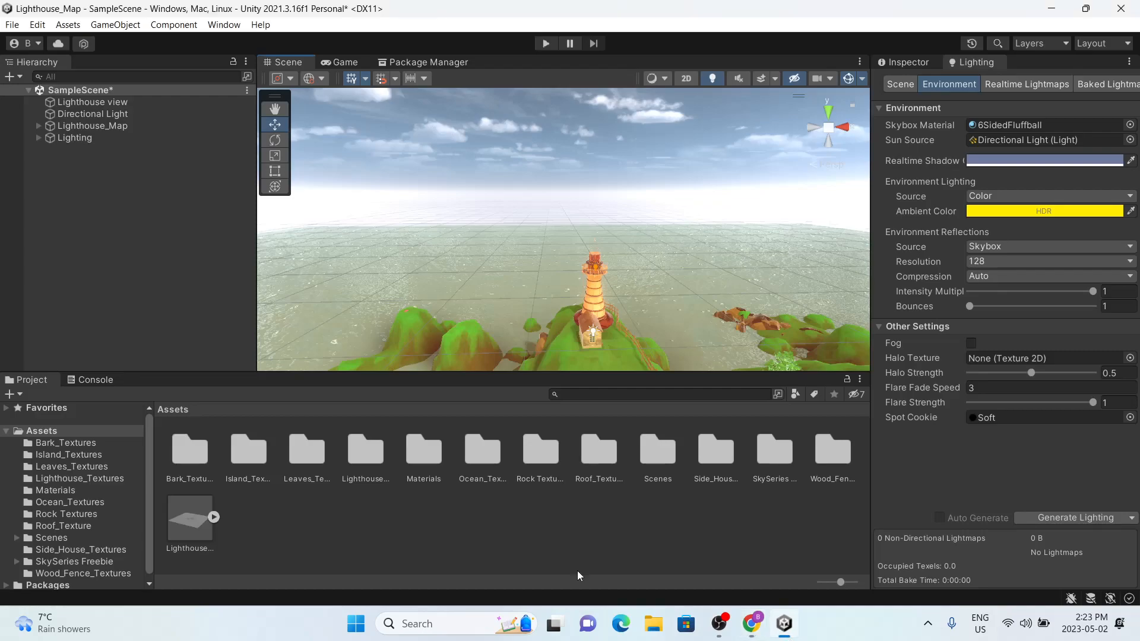
# Step: Try 6SidedMegaSun and another SkySeries Freebie material as the skybox material and undo the changes
pyautogui.doubleClick(773, 453)
pyautogui.moveTo(420, 449); pyautogui.dragTo(987, 125)
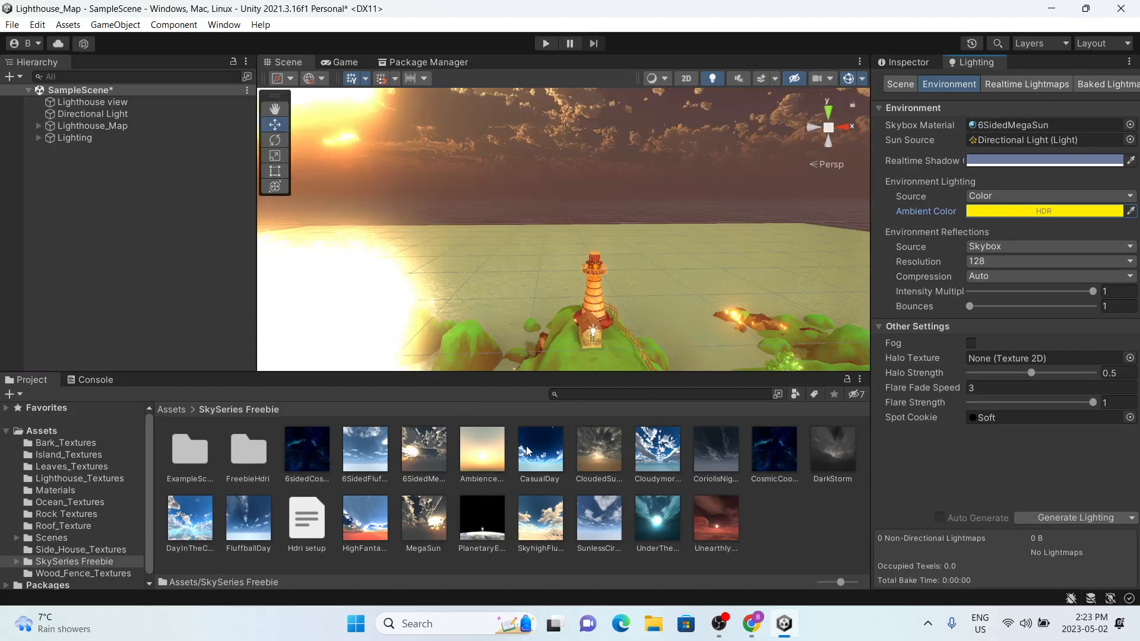
pyautogui.moveTo(735, 461); pyautogui.dragTo(983, 126)
pyautogui.hotkey('ctrl', 'z')
pyautogui.hotkey('ctrl', 'z')
pyautogui.hotkey('ctrl', 'z')
pyautogui.moveTo(634, 255); pyautogui.dragTo(622, 287, button='right')
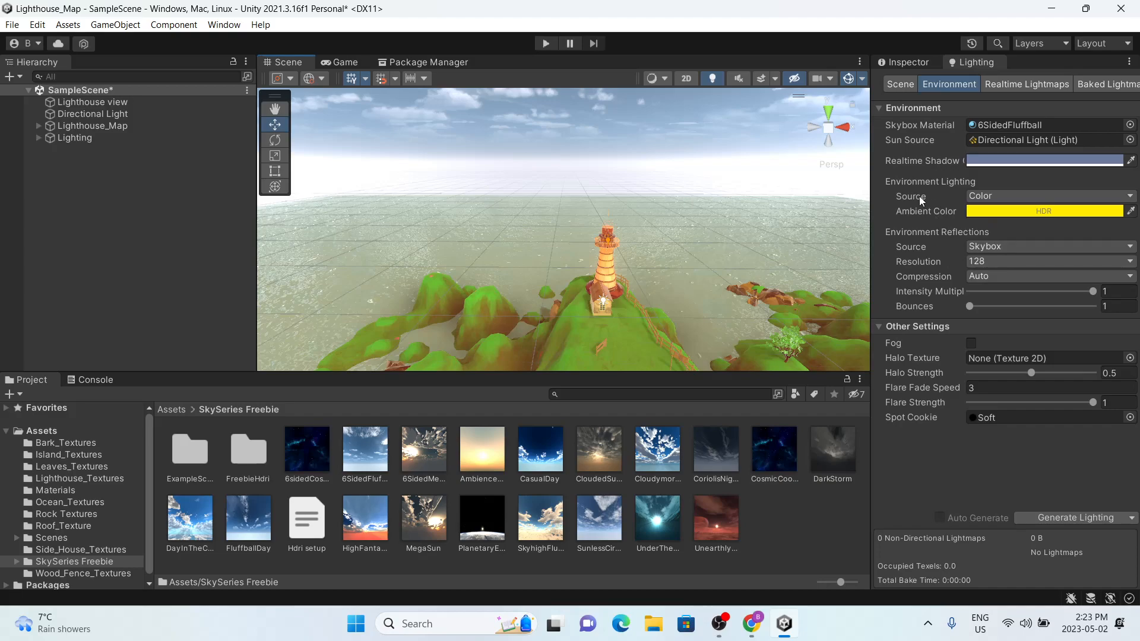
# Step: Enable fog, try a density of 1 in the Game view and undo the density change
pyautogui.click(971, 344)
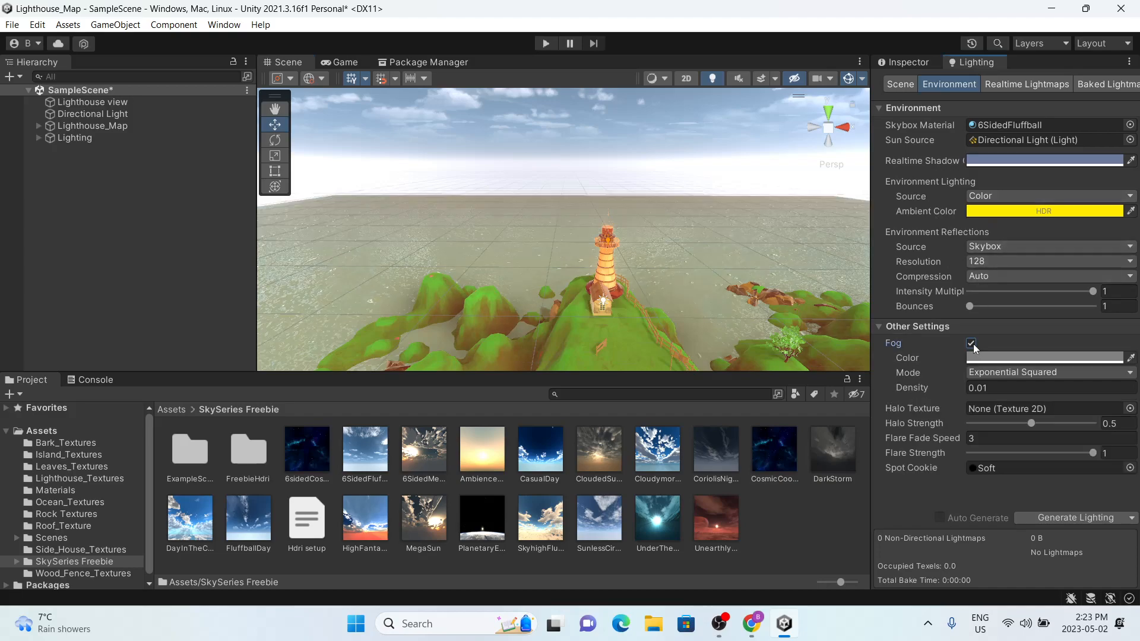
pyautogui.click(347, 63)
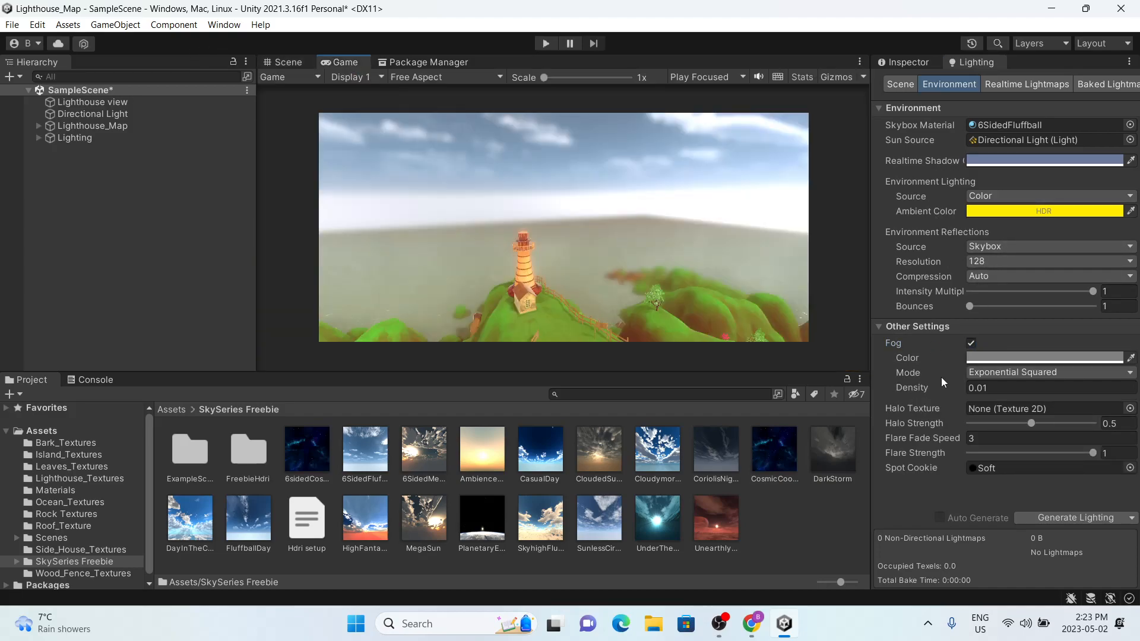
pyautogui.click(998, 388)
pyautogui.write('1')
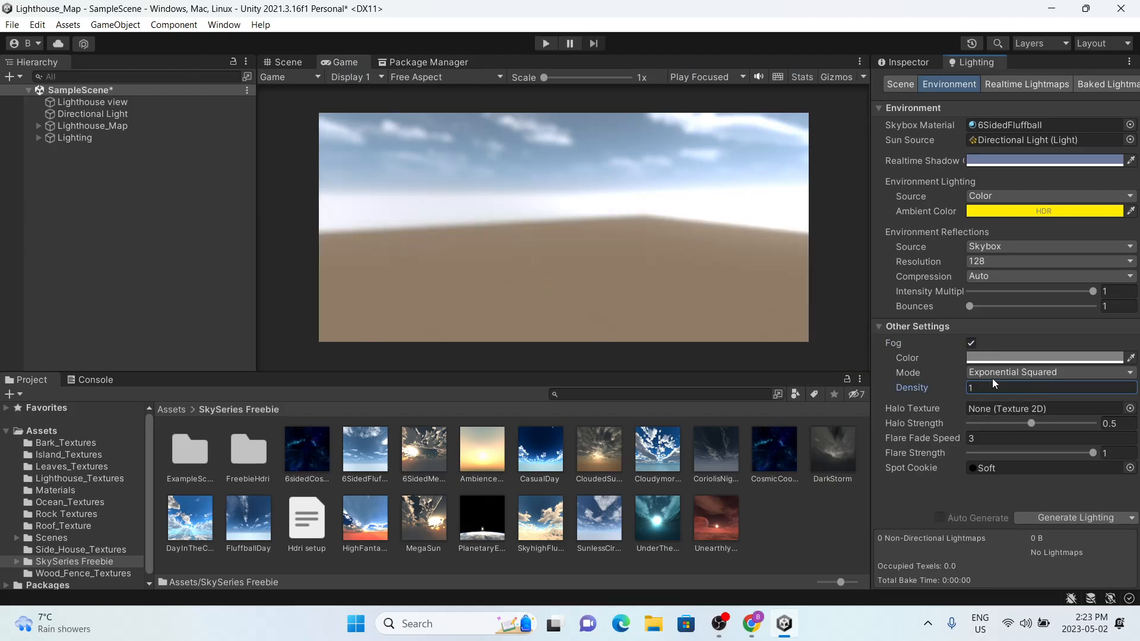
pyautogui.hotkey('ctrl', 'z')
# Step: Try a fog density of 0.05 and disable the fog again
pyautogui.click(978, 389)
pyautogui.write('1')
pyautogui.press('BackSpace')
pyautogui.write('.5')
pyautogui.write('05')
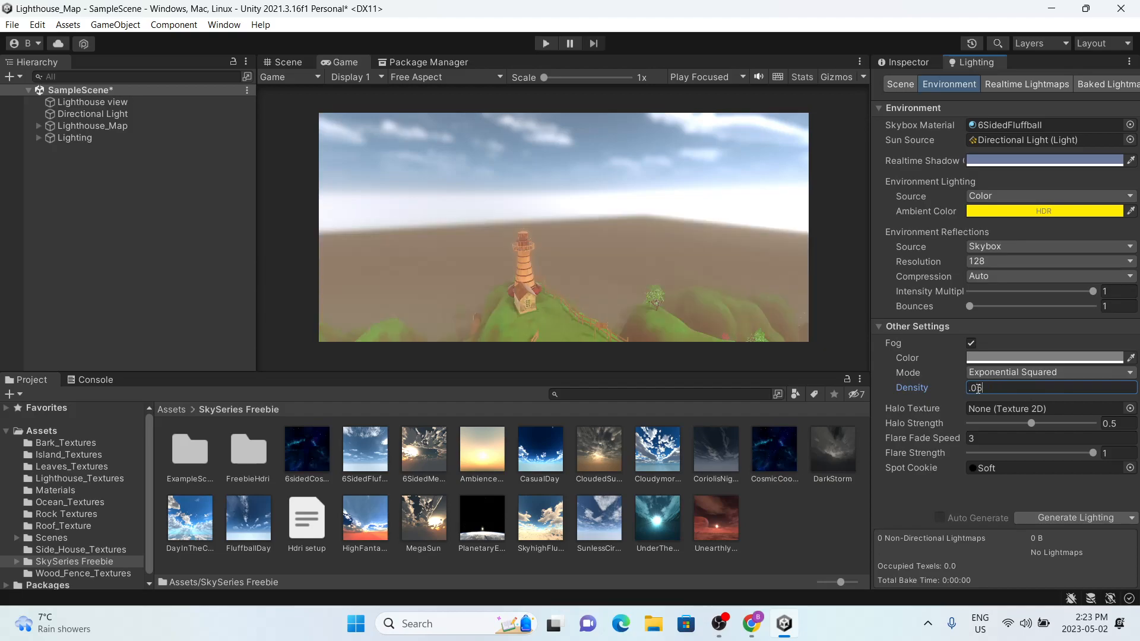
pyautogui.click(971, 343)
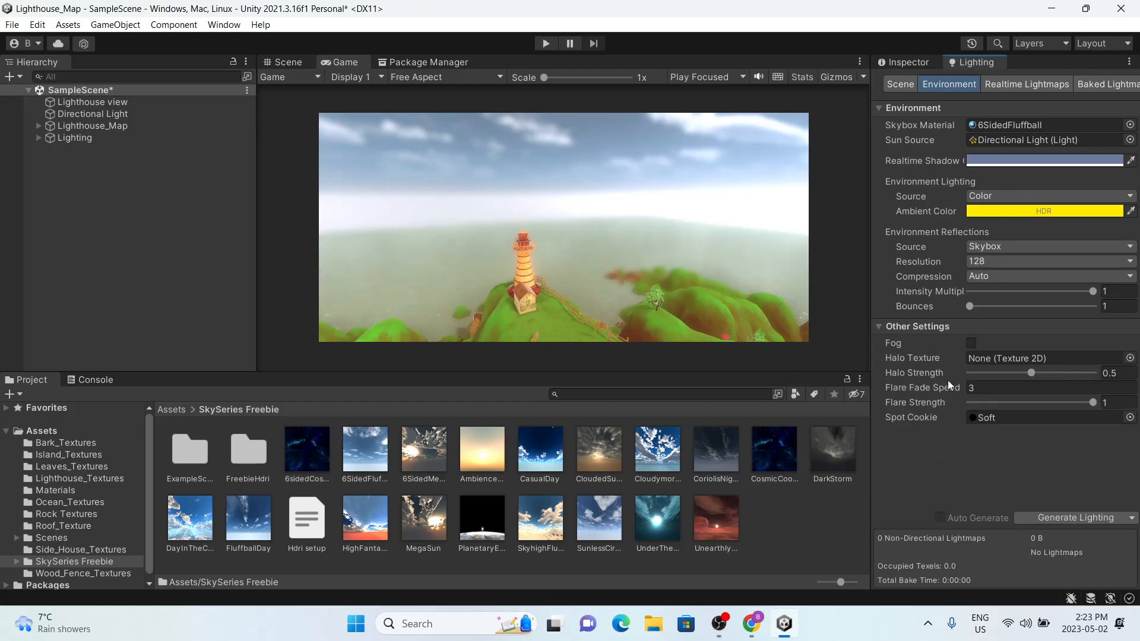
# Step: Collapse the Other Settings section and review the Lighting window's Scene settings
pyautogui.click(878, 326)
pyautogui.click(899, 83)
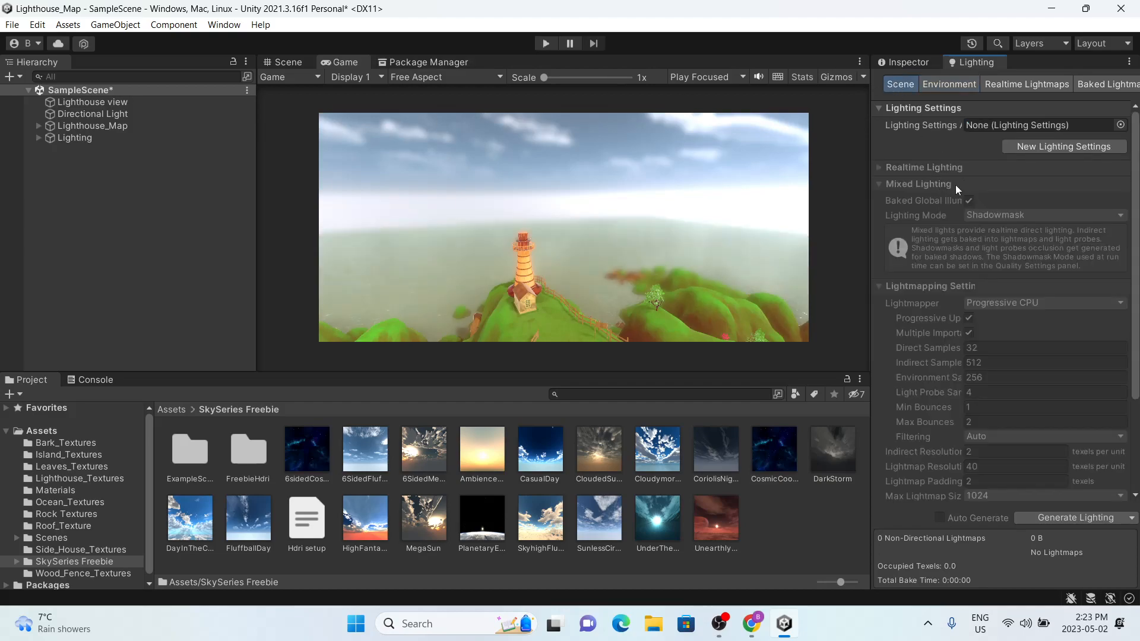
pyautogui.scroll(-4, 1064, 152)
pyautogui.scroll(4, 1064, 152)
# Step: Frame the lighthouse in the Scene view, collapse the expanded Lighthouse_Map hierarchy and frame the whole map object
pyautogui.click(72, 138)
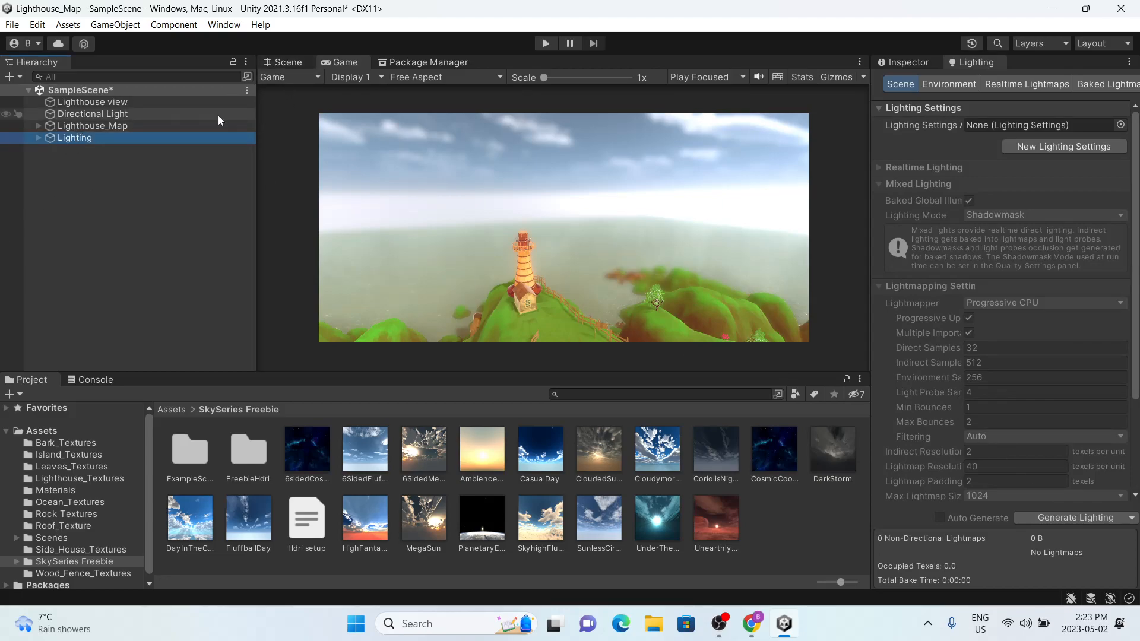
pyautogui.click(282, 61)
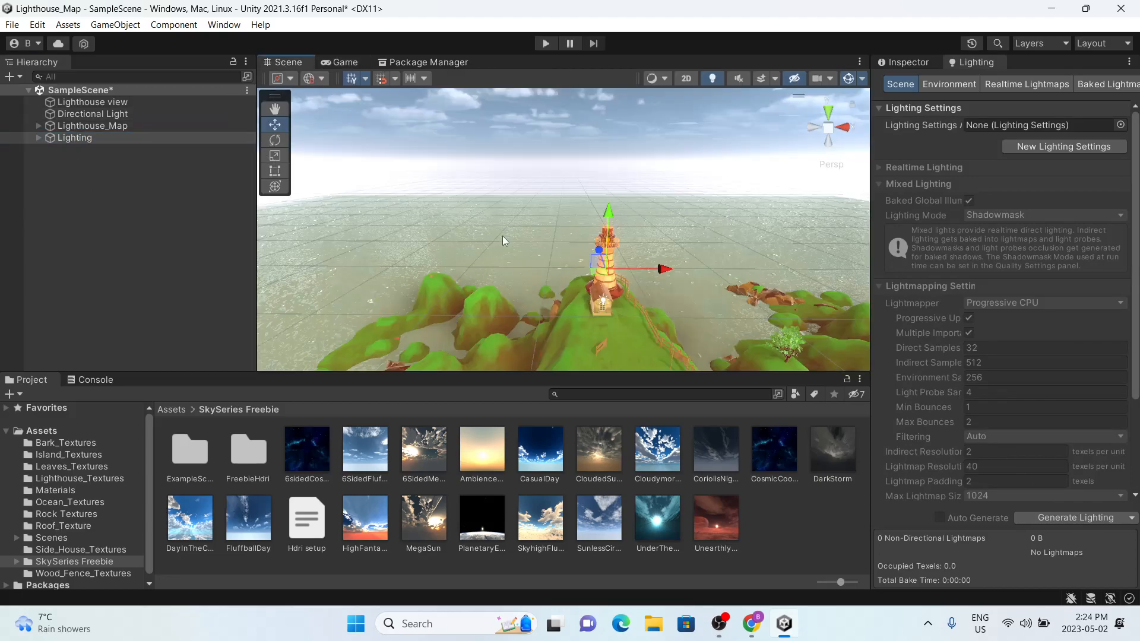
pyautogui.click(614, 252)
pyautogui.press('f')
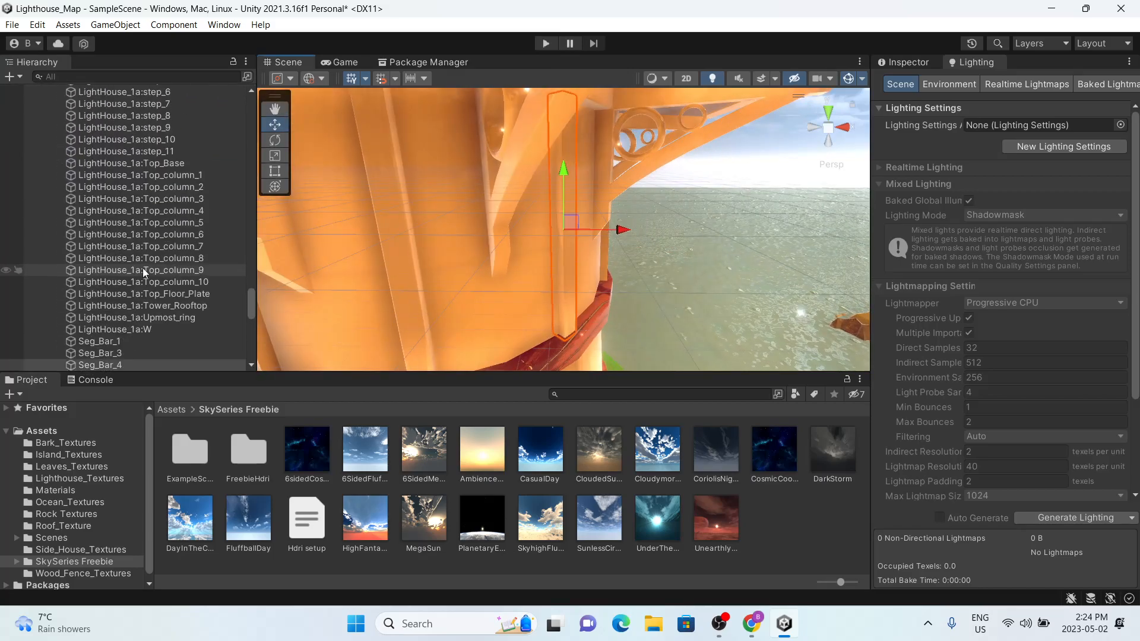
pyautogui.scroll(-10, 129, 278)
pyautogui.moveTo(256, 222); pyautogui.dragTo(247, 222)
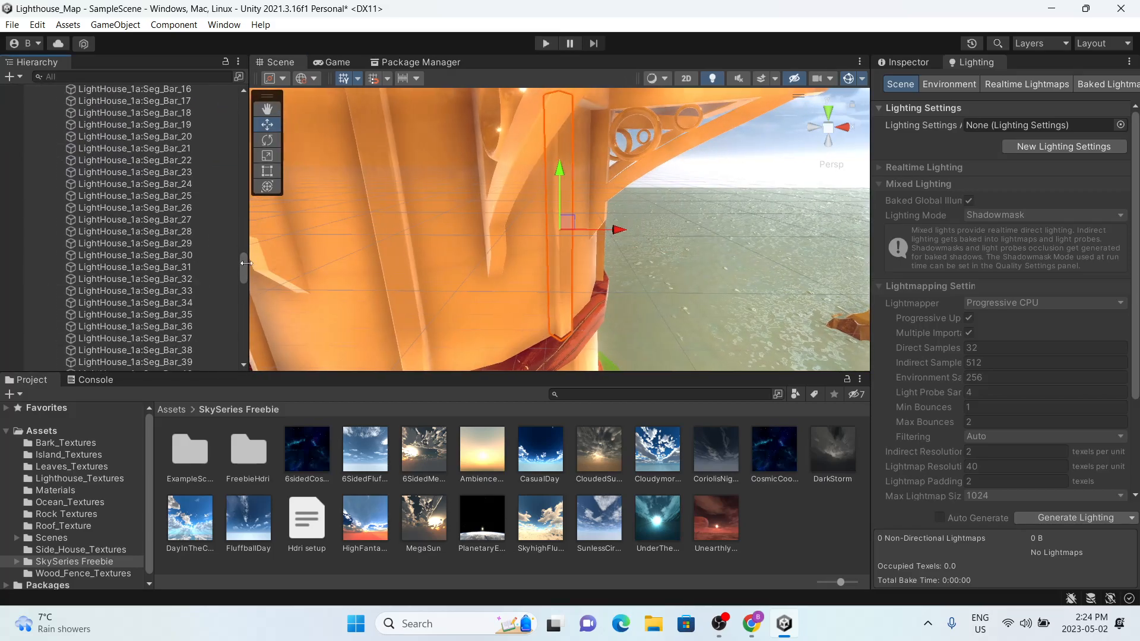
pyautogui.moveTo(243, 268); pyautogui.dragTo(242, 107)
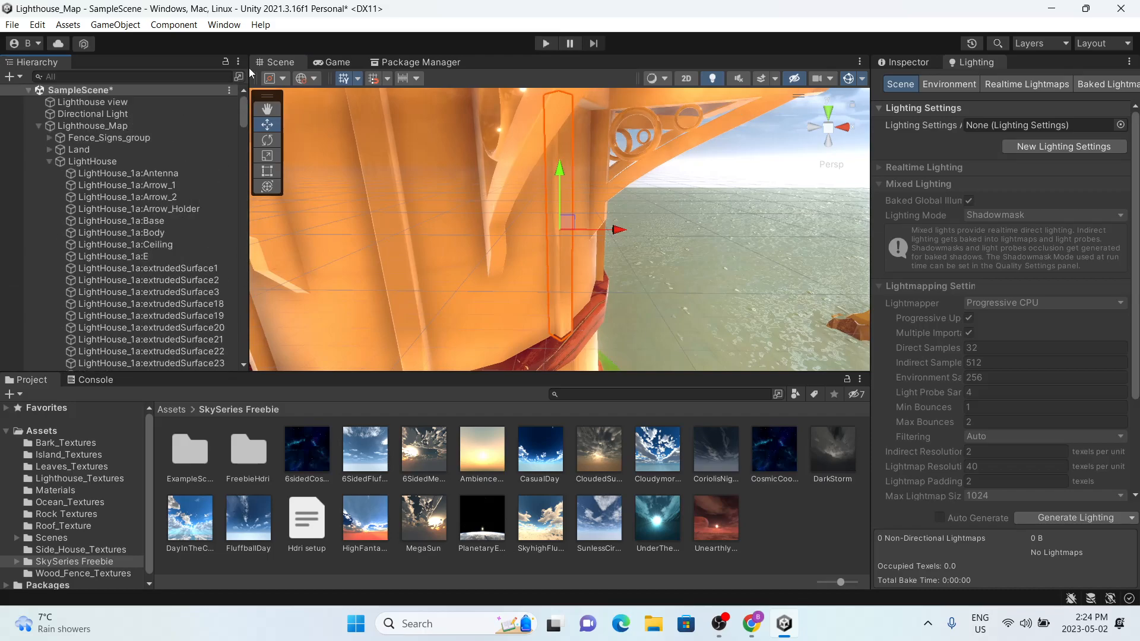
pyautogui.click(39, 125)
pyautogui.doubleClick(75, 126)
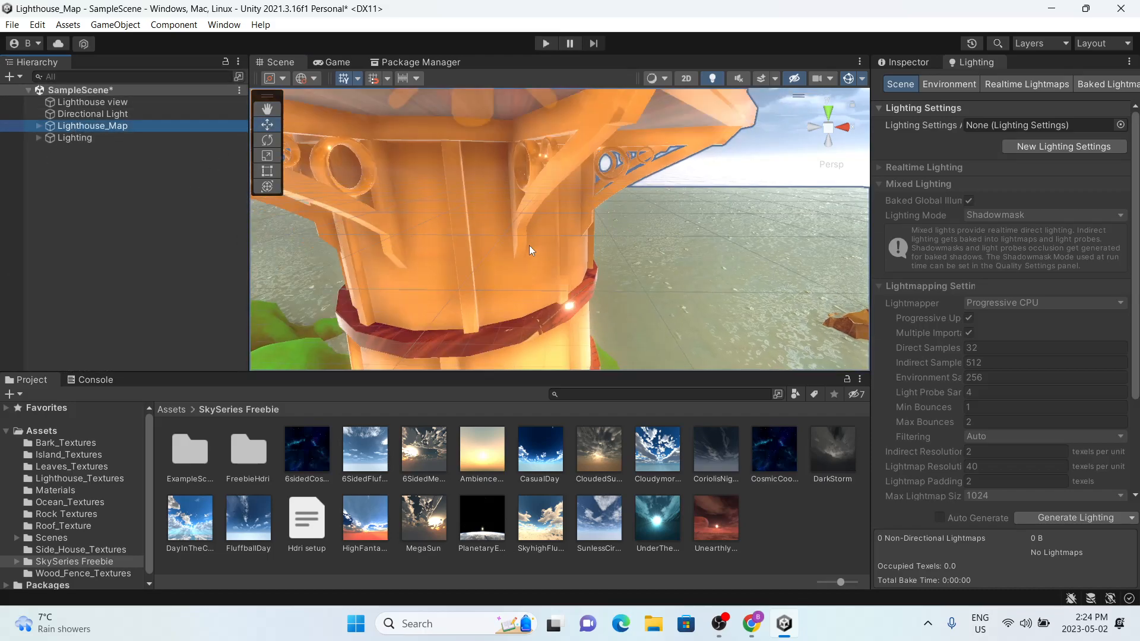
# Step: Mark the LightHouse group under Lighthouse_Map as Static, including all of its child objects
pyautogui.click(39, 125)
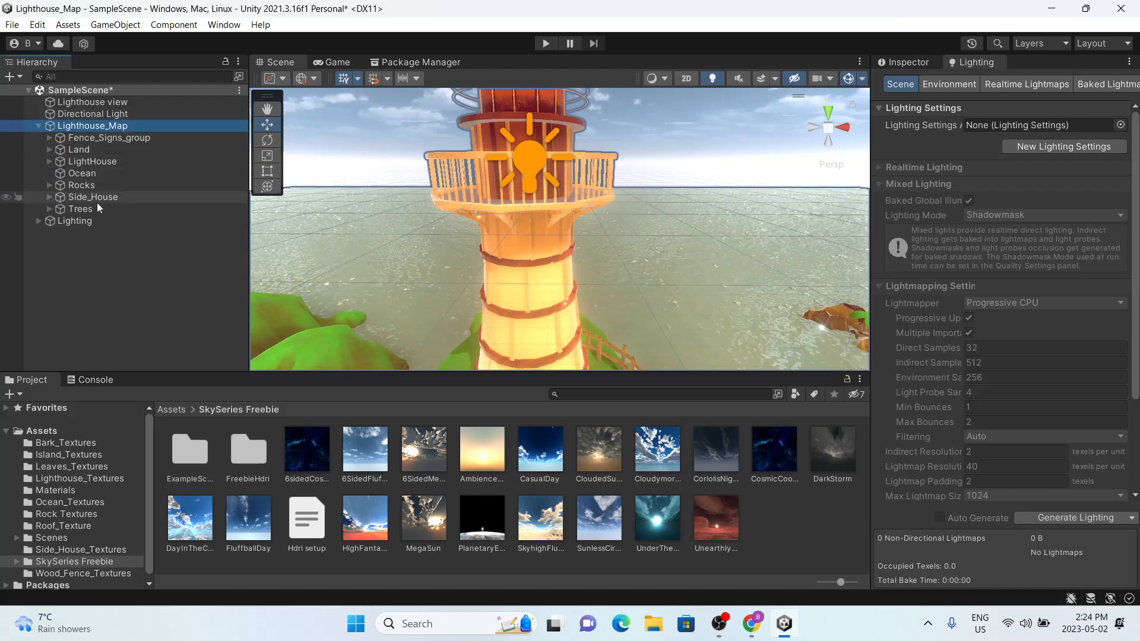
pyautogui.click(94, 164)
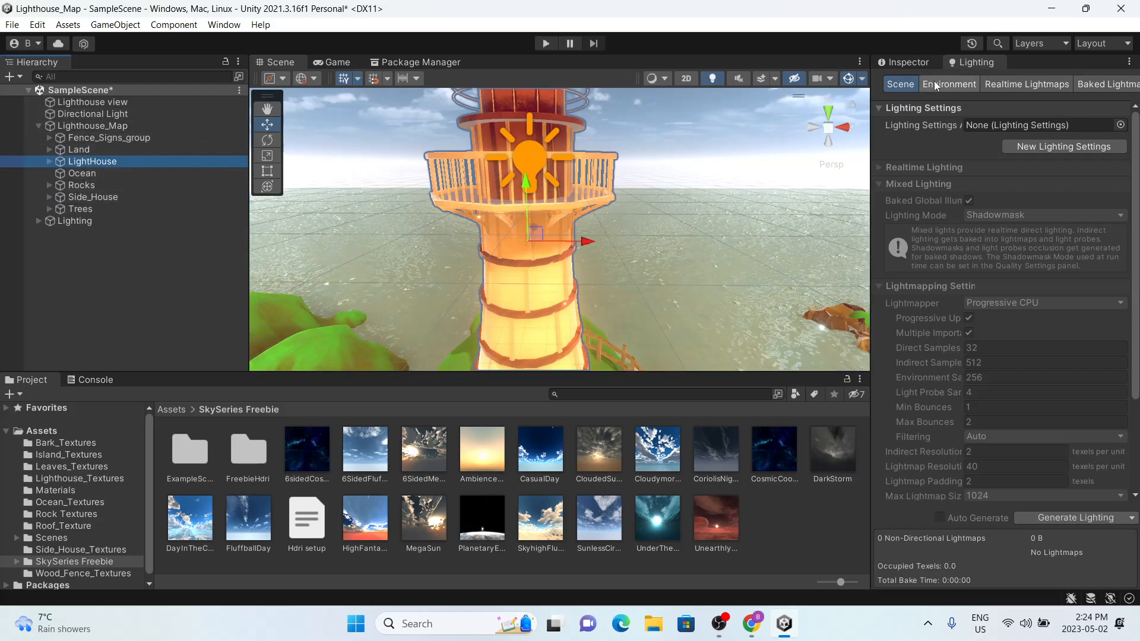
pyautogui.click(905, 67)
pyautogui.click(1088, 84)
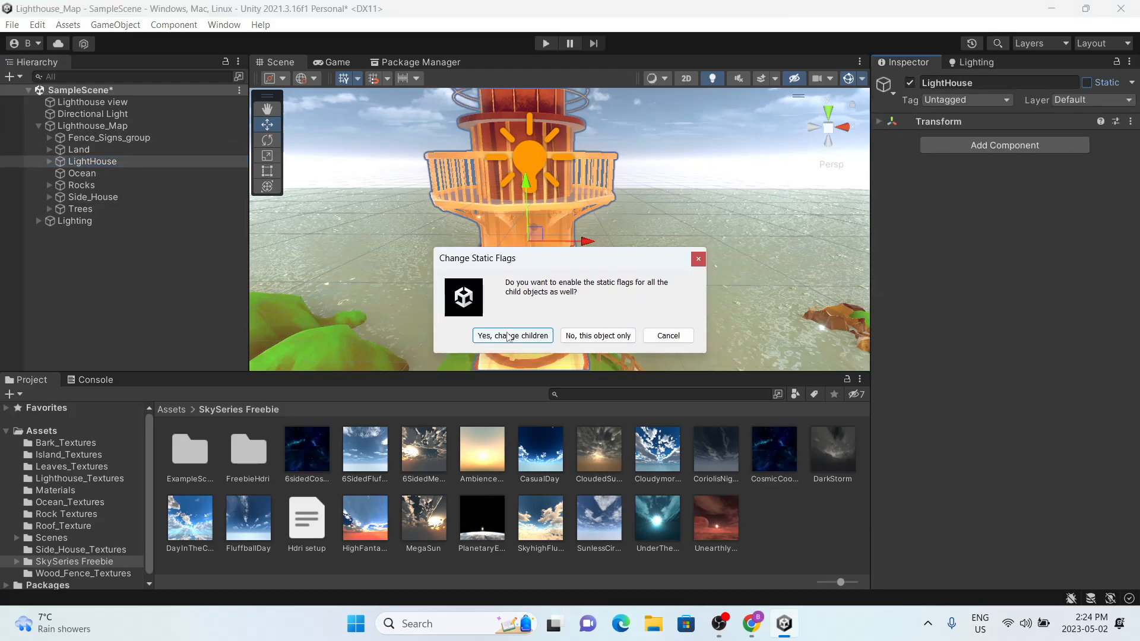
pyautogui.click(526, 338)
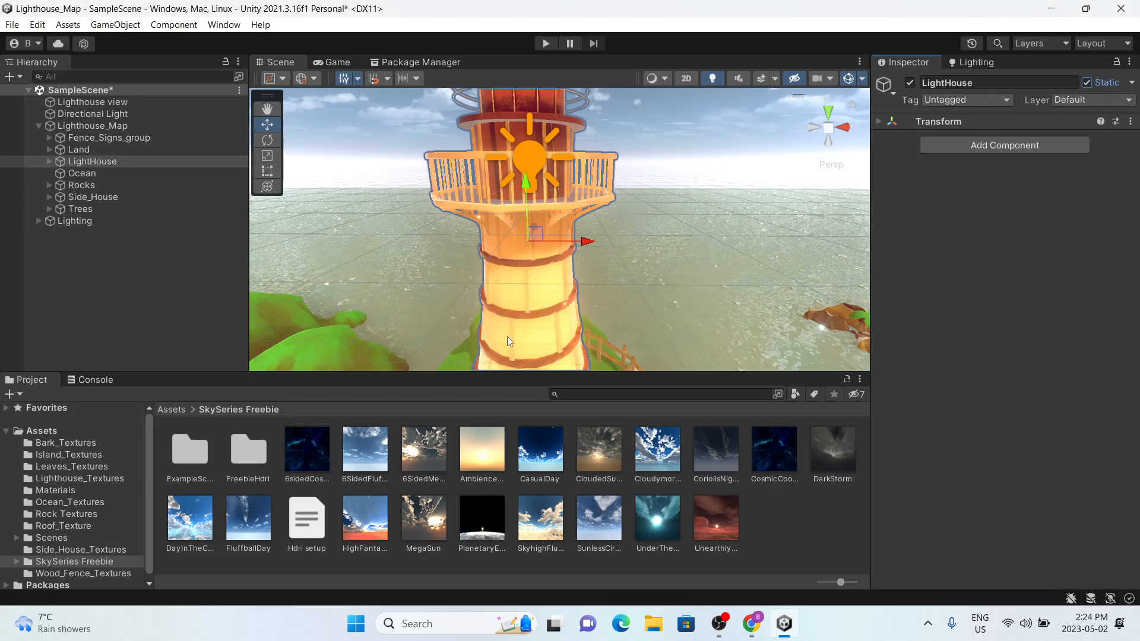
# Step: Create a new Lighting Settings asset for the scene from the Lighting window's Scene settings
pyautogui.keyDown('alt'); pyautogui.moveTo(498, 179); pyautogui.dragTo(500, 213); pyautogui.keyUp('alt')
pyautogui.scroll(-5, 505, 214)
pyautogui.click(952, 57)
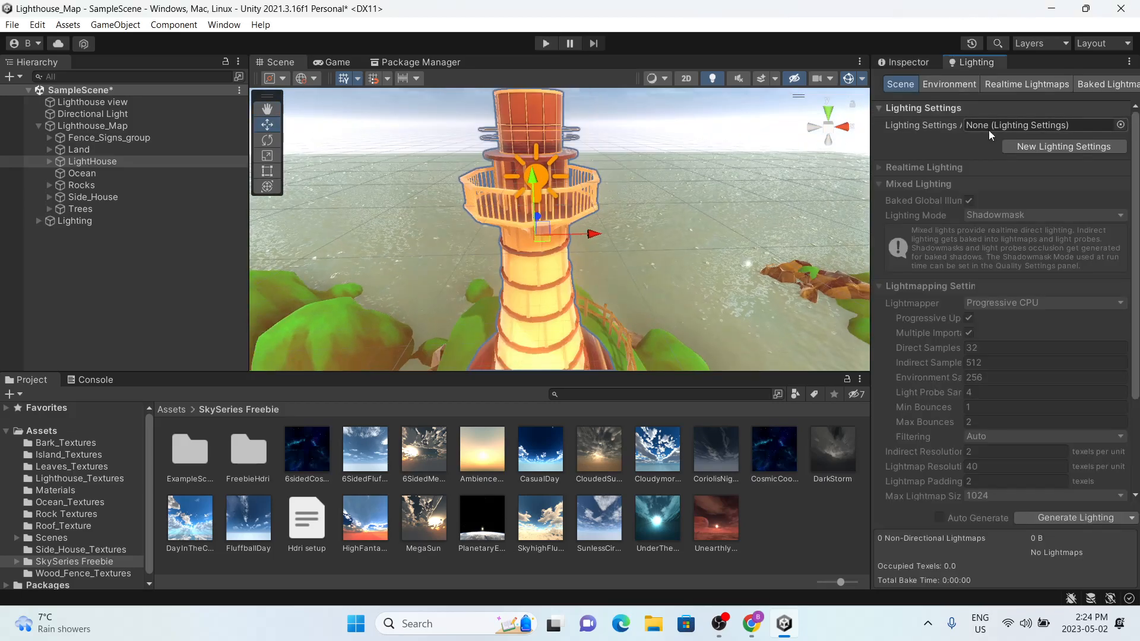
pyautogui.click(1063, 146)
pyautogui.keyDown('alt'); pyautogui.moveTo(626, 277); pyautogui.dragTo(622, 229); pyautogui.keyUp('alt')
# Step: Try the Progressive GPU (Preview) lightmapper with Auto Generate enabled for the scene's lighting
pyautogui.scroll(-3, 1018, 304)
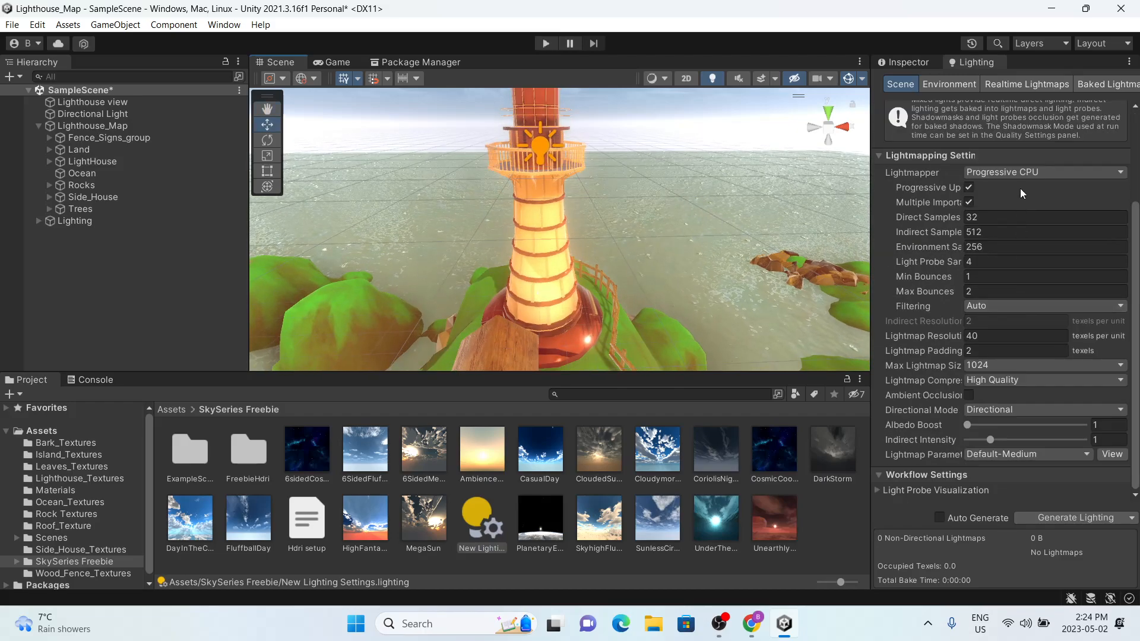
pyautogui.click(1028, 173)
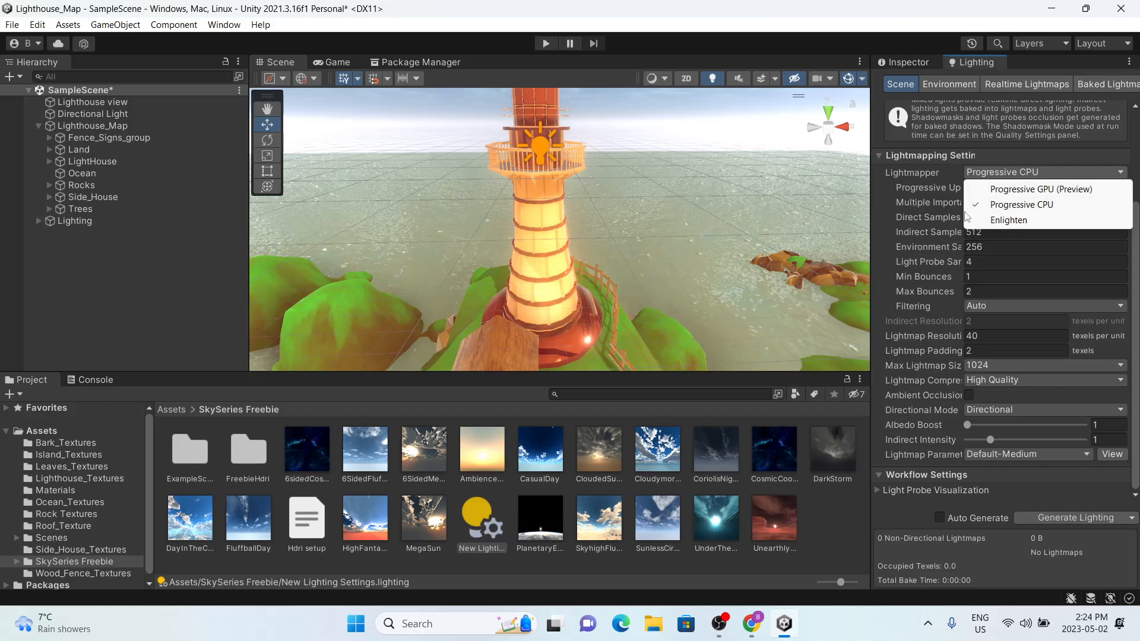
pyautogui.click(1024, 190)
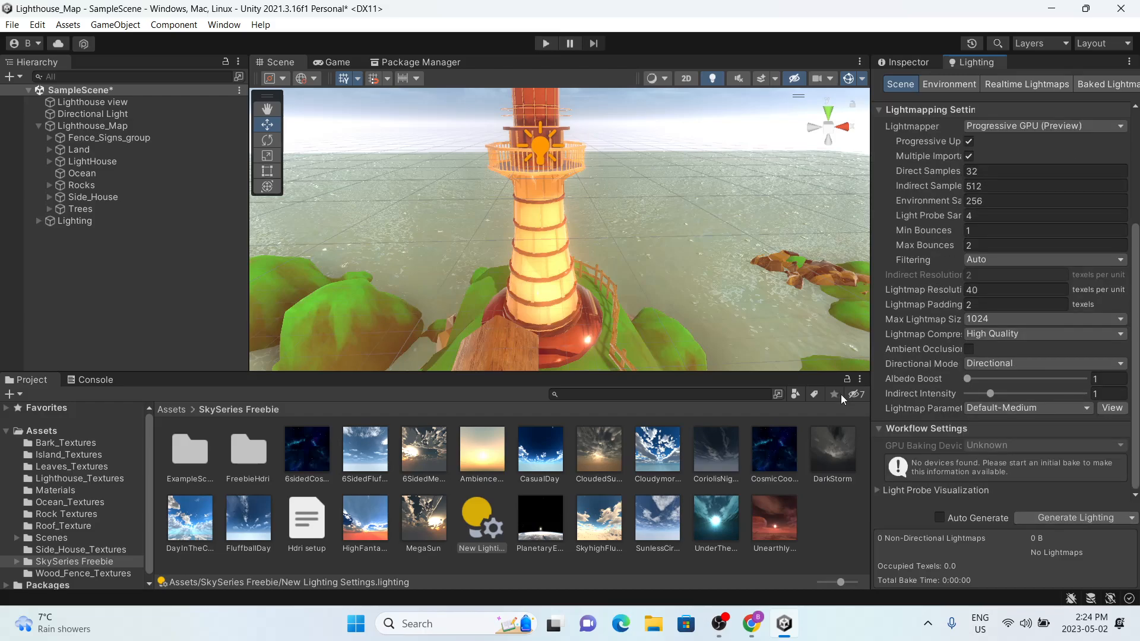
pyautogui.scroll(5, 921, 402)
pyautogui.scroll(-5, 950, 416)
pyautogui.click(941, 518)
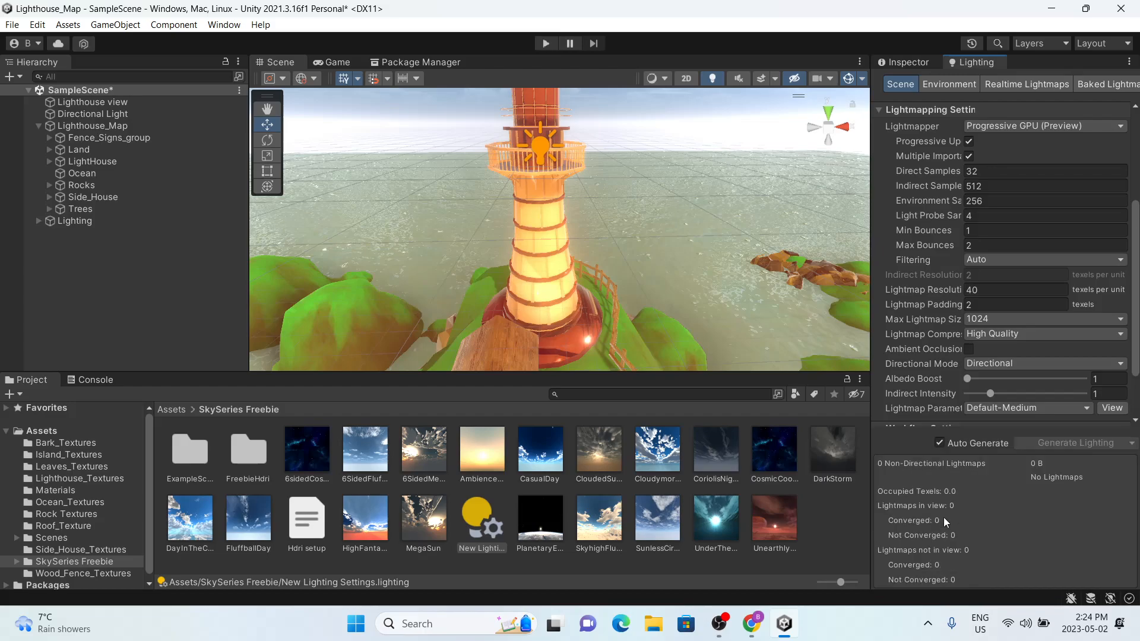
pyautogui.scroll(-3, 636, 253)
pyautogui.keyDown('alt'); pyautogui.moveTo(601, 210); pyautogui.dragTo(721, 217); pyautogui.keyUp('alt')
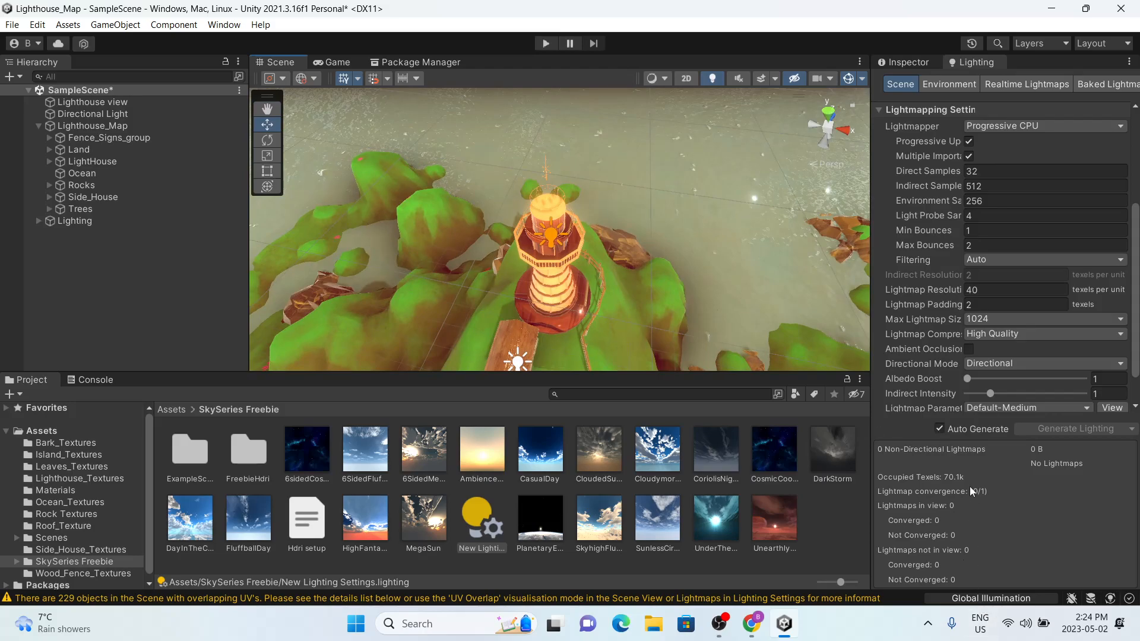
# Step: Disable Auto Generate and start a manual lighting bake for the scene
pyautogui.click(938, 430)
pyautogui.click(1076, 518)
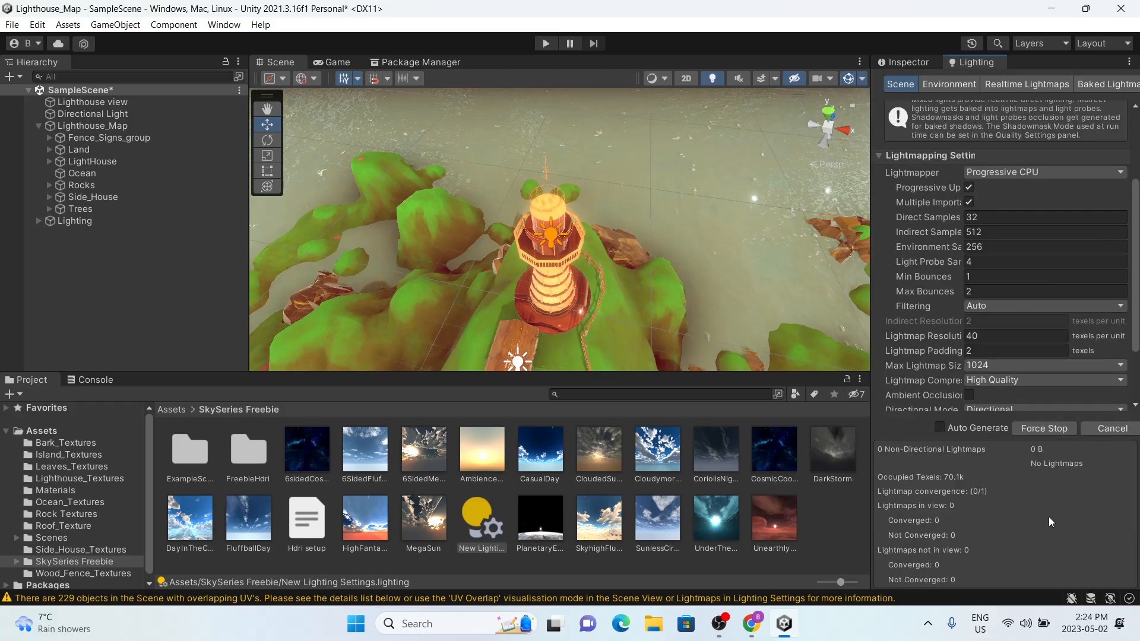
pyautogui.moveTo(625, 285); pyautogui.dragTo(594, 270, button='middle')
pyautogui.scroll(4, 542, 224)
pyautogui.scroll(2, 595, 270)
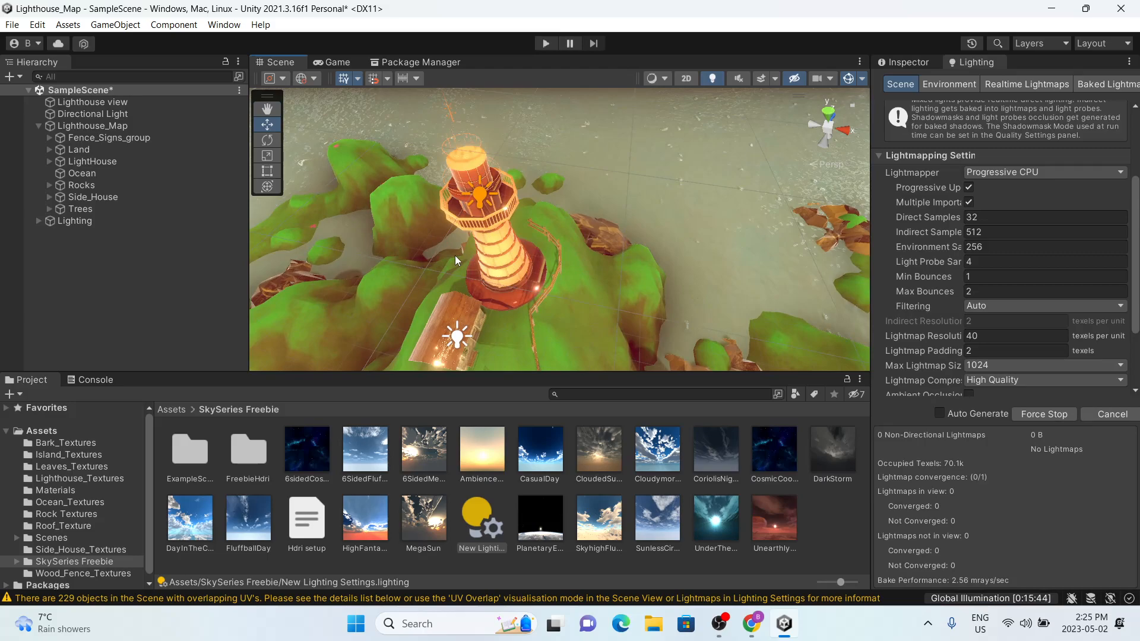
# Step: Collapse the Lighthouse_Map hierarchy and save the scene
pyautogui.click(39, 126)
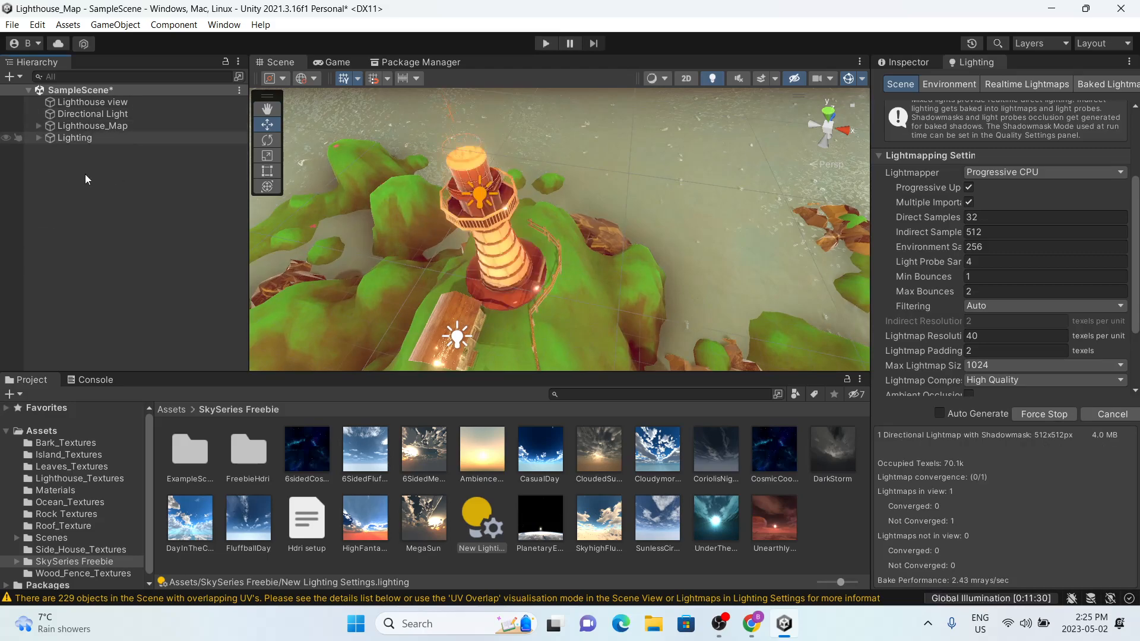
pyautogui.scroll(-5, 399, 252)
pyautogui.hotkey('ctrl', 's')
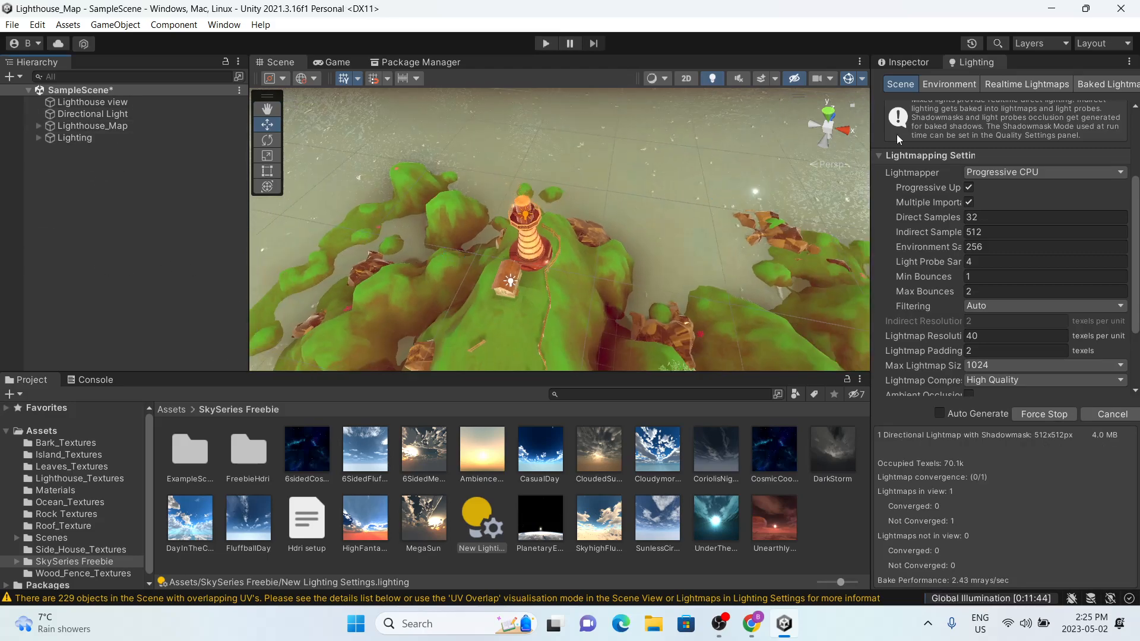
# Step: Switch back to the Inspector, return to the root Assets folder with its folder tree collapsed, and clear the asset selection
pyautogui.click(908, 62)
pyautogui.keyDown('alt'); pyautogui.moveTo(754, 248); pyautogui.dragTo(630, 136); pyautogui.keyUp('alt')
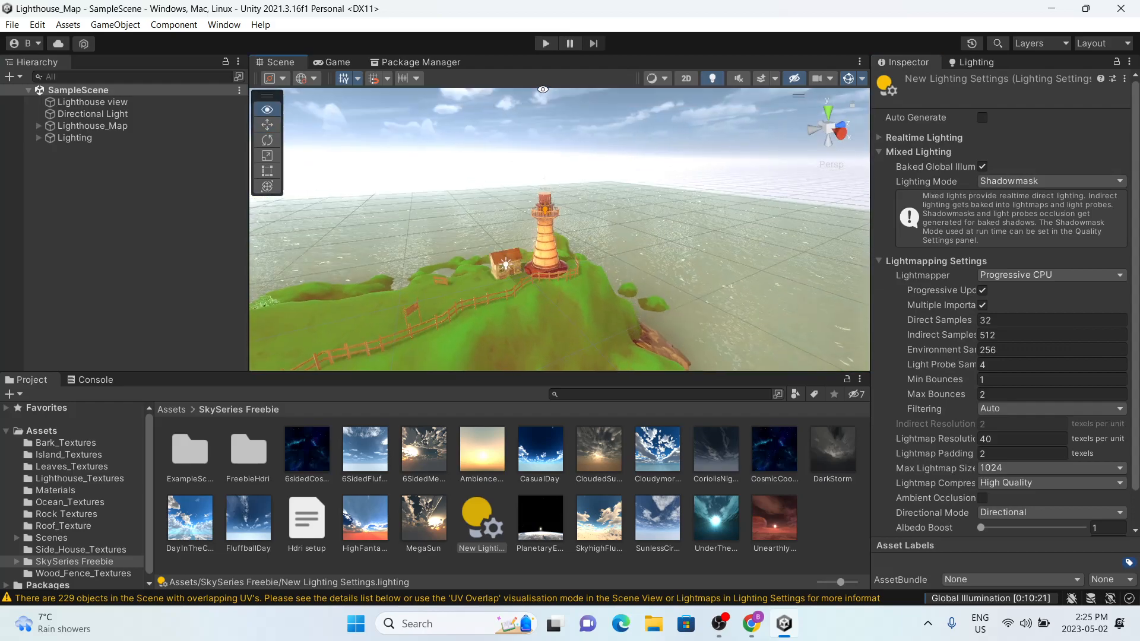
pyautogui.scroll(5, 594, 208)
pyautogui.moveTo(570, 238); pyautogui.dragTo(614, 184, button='middle')
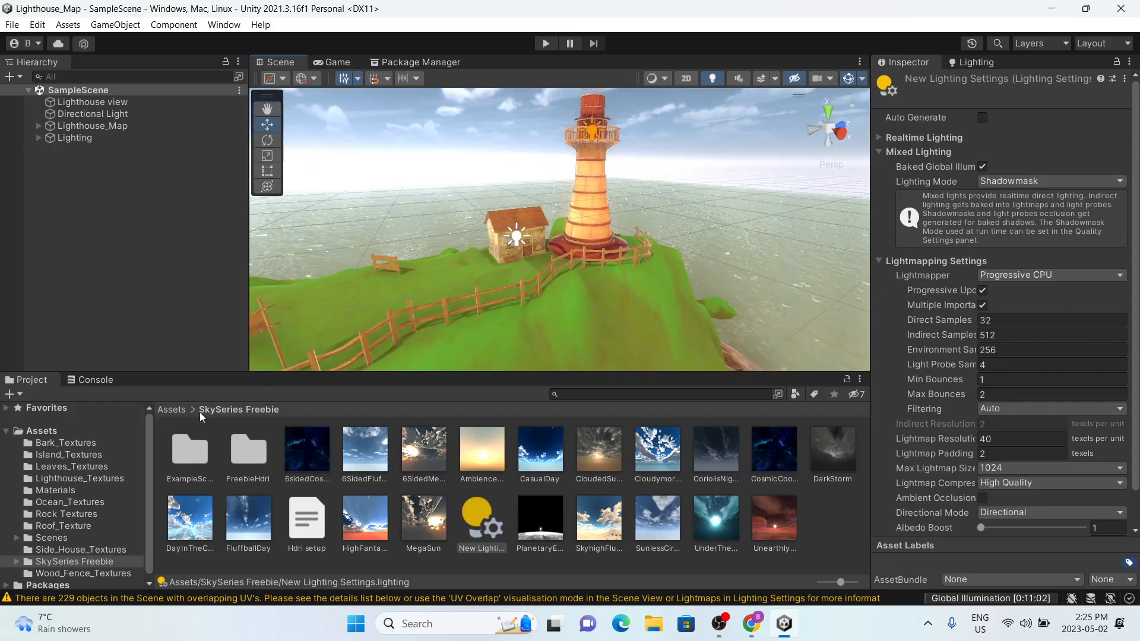
pyautogui.click(41, 431)
pyautogui.click(9, 432)
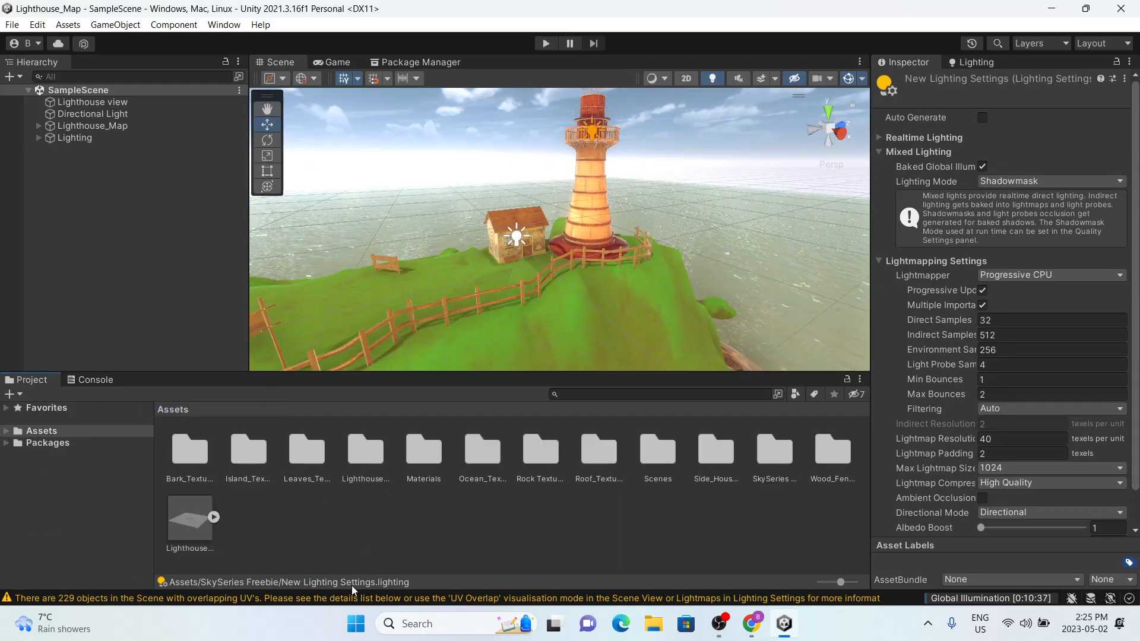
pyautogui.click(406, 546)
# Step: Clear the logged messages in the Console and return to the project's asset browser
pyautogui.click(91, 379)
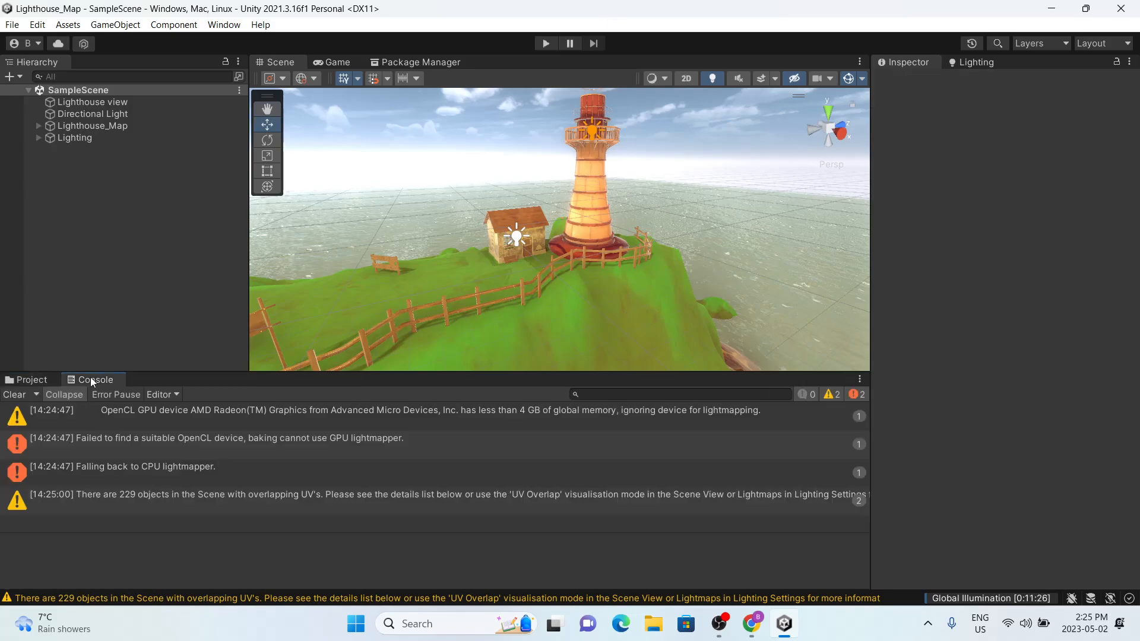
pyautogui.click(20, 392)
pyautogui.click(29, 380)
# Step: Examine the lighthouse, side house and surrounding island from several angles in the Scene view while the lighting bakes
pyautogui.keyDown('alt'); pyautogui.moveTo(439, 208); pyautogui.dragTo(493, 202); pyautogui.keyUp('alt')
pyautogui.moveTo(493, 184); pyautogui.dragTo(521, 239, button='middle')
pyautogui.keyDown('alt'); pyautogui.moveTo(521, 239); pyautogui.dragTo(487, 330); pyautogui.keyUp('alt')
pyautogui.scroll(-5, 489, 333)
pyautogui.moveTo(538, 297); pyautogui.dragTo(606, 196, button='middle')
pyautogui.moveTo(618, 273); pyautogui.dragTo(646, 166, button='middle')
pyautogui.moveTo(548, 199); pyautogui.dragTo(554, 289, button='middle')
pyautogui.scroll(-4, 570, 226)
pyautogui.keyDown('alt'); pyautogui.moveTo(554, 283); pyautogui.dragTo(614, 271); pyautogui.keyUp('alt')
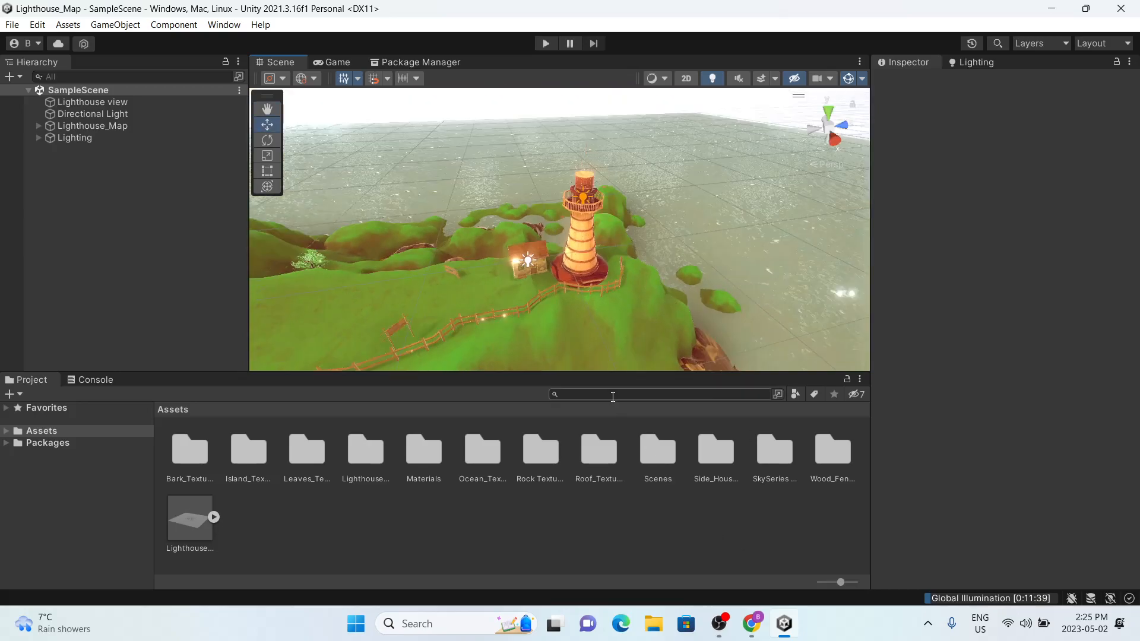